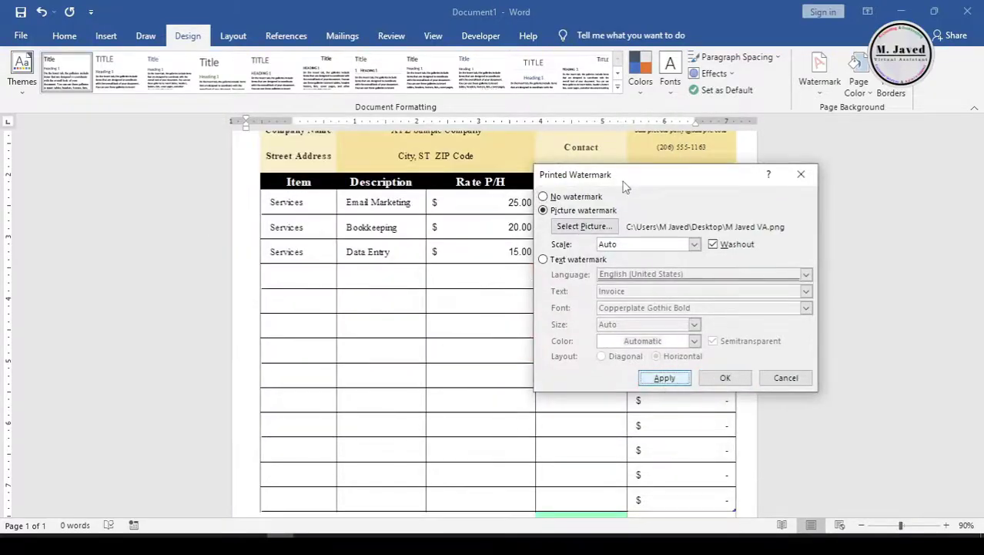
Move the Printed Watermark dialog aside to check the 30%-scale logo watermark on the page.
{"action": "left_click_drag", "start_coordinate": [626, 186], "coordinate": [606, 231]}
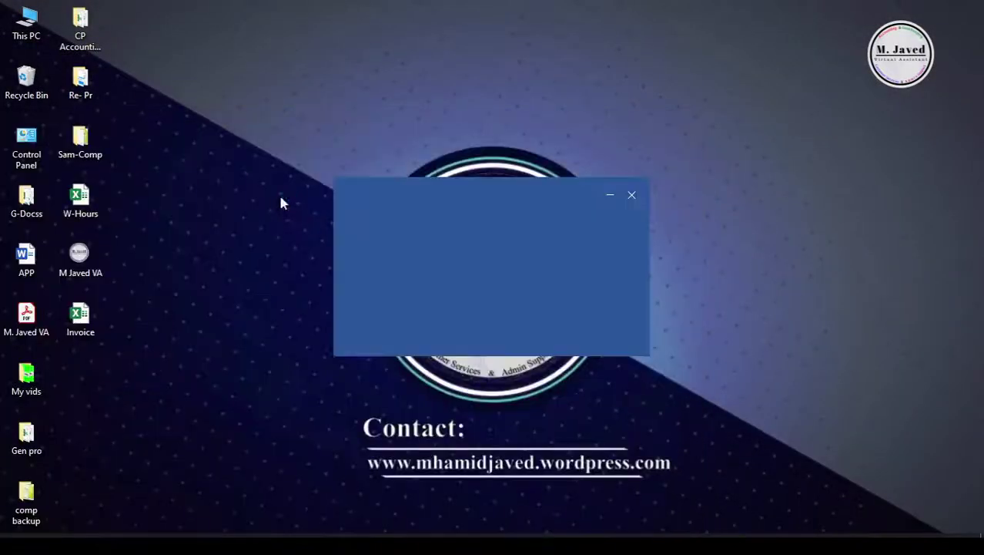
Create a blank document, dismiss the license bar, and open the Insert Object dialog.
{"action": "left_click", "coordinate": [224, 156]}
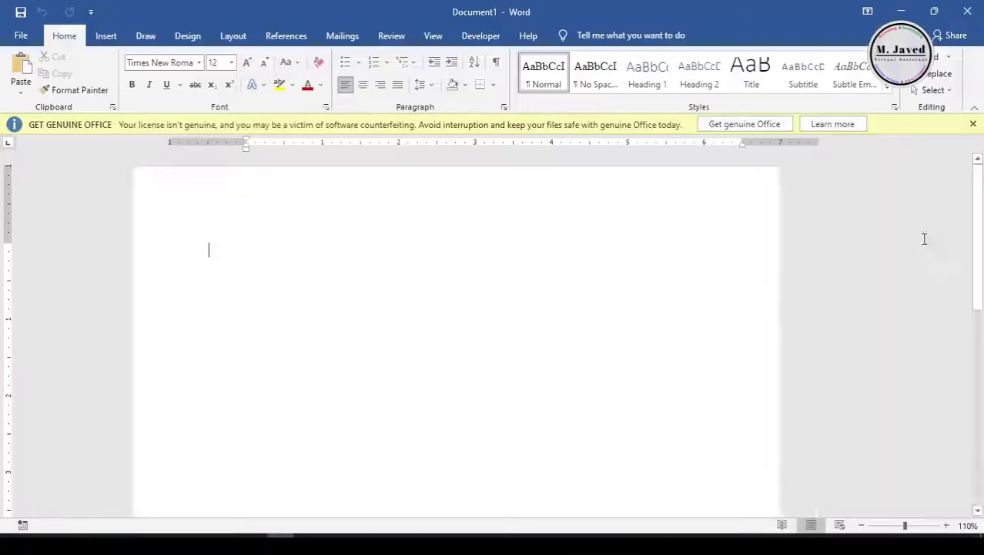
{"action": "left_click", "coordinate": [973, 124]}
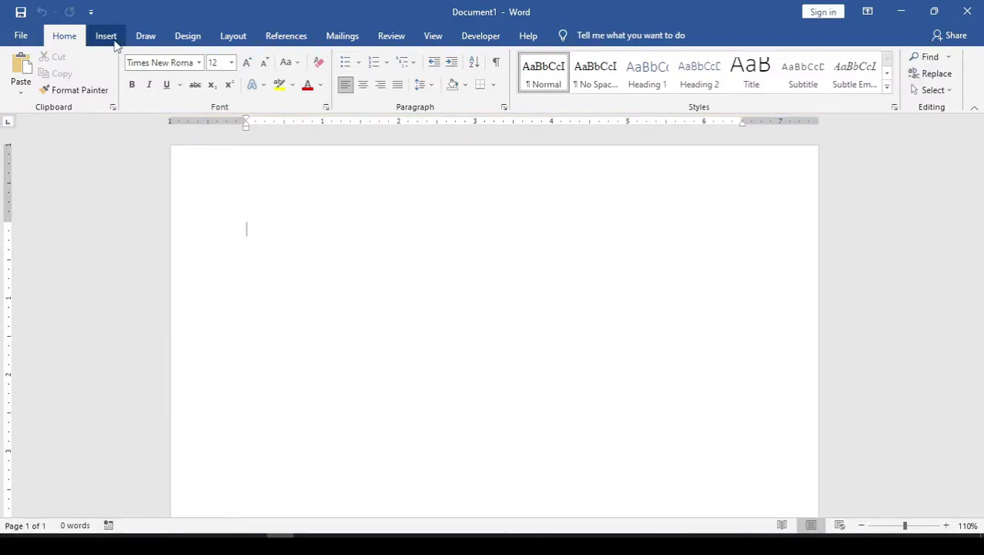
{"action": "left_click", "coordinate": [108, 38]}
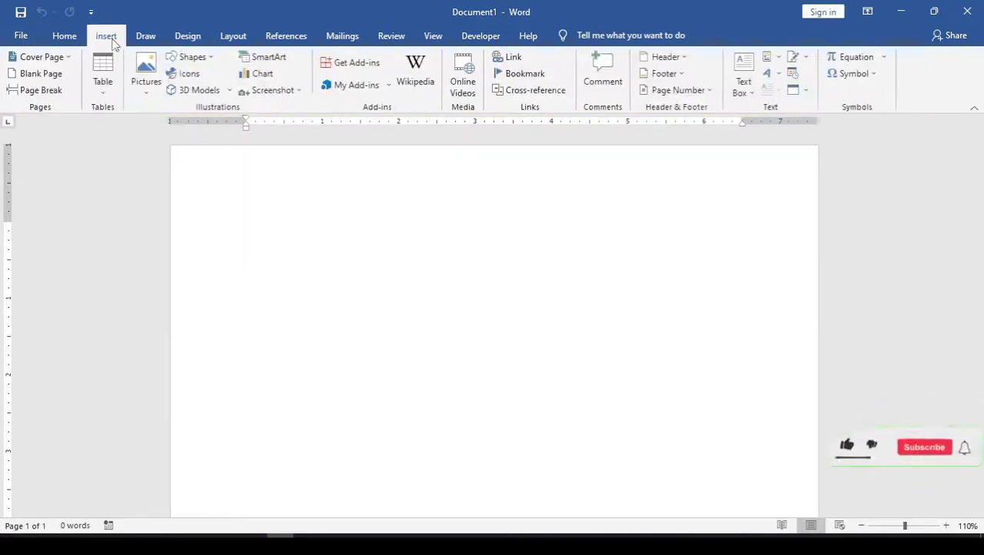
{"action": "left_click", "coordinate": [807, 90]}
{"action": "left_click", "coordinate": [826, 105]}
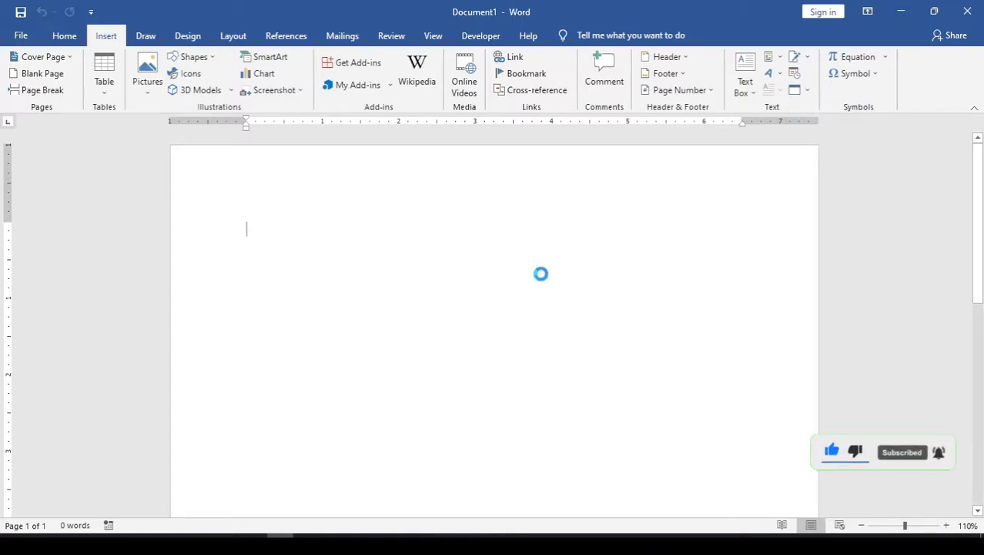
Embed the Invoice workbook from the Desktop as an object from file.
{"action": "left_click", "coordinate": [414, 167]}
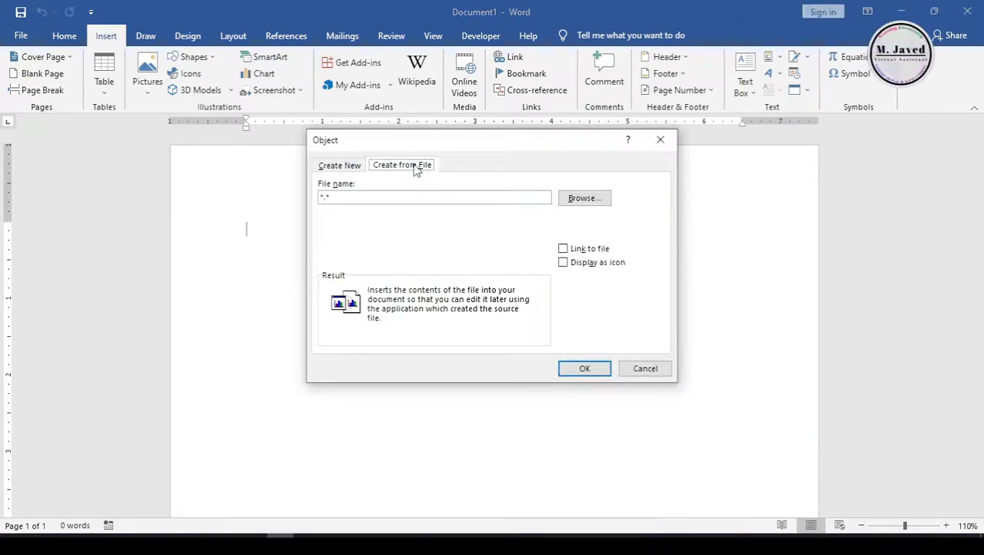
{"action": "left_click", "coordinate": [585, 198]}
{"action": "left_click", "coordinate": [366, 275]}
{"action": "left_click", "coordinate": [582, 328]}
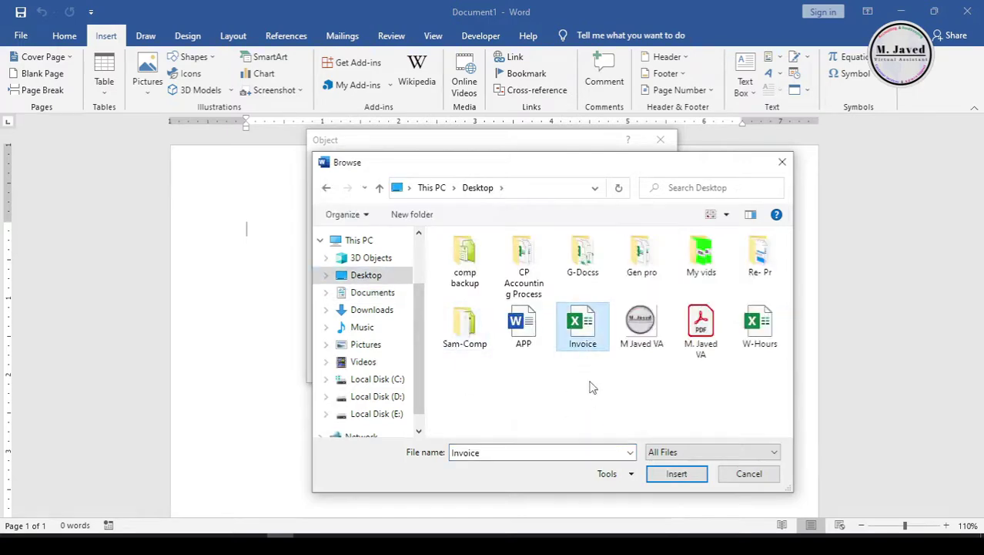
{"action": "left_click", "coordinate": [672, 476]}
{"action": "left_click", "coordinate": [590, 368]}
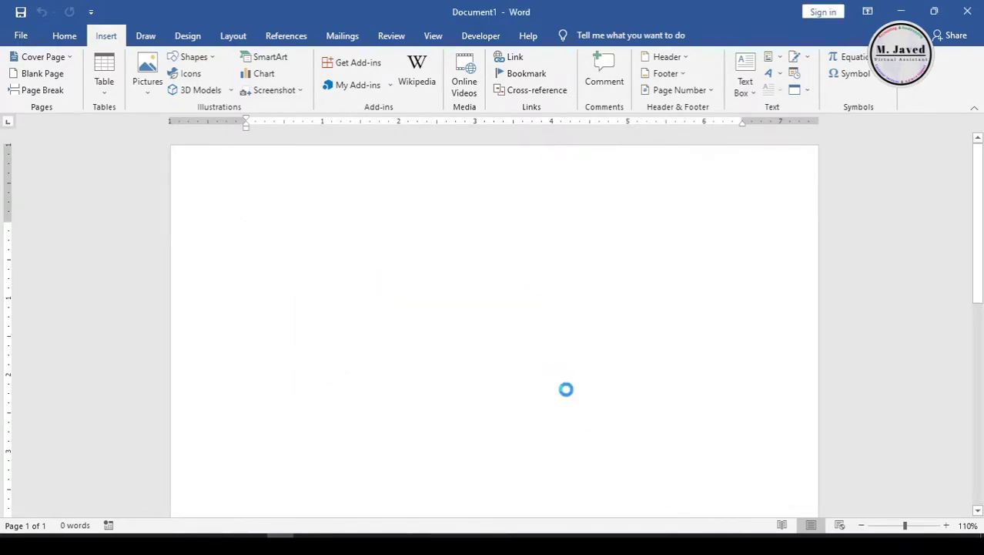
Set zoom to 80% and drag the left indent marker left to fit the invoice.
{"action": "scroll", "coordinate": [565, 370], "scroll_direction": "up", "scroll_amount": 3}
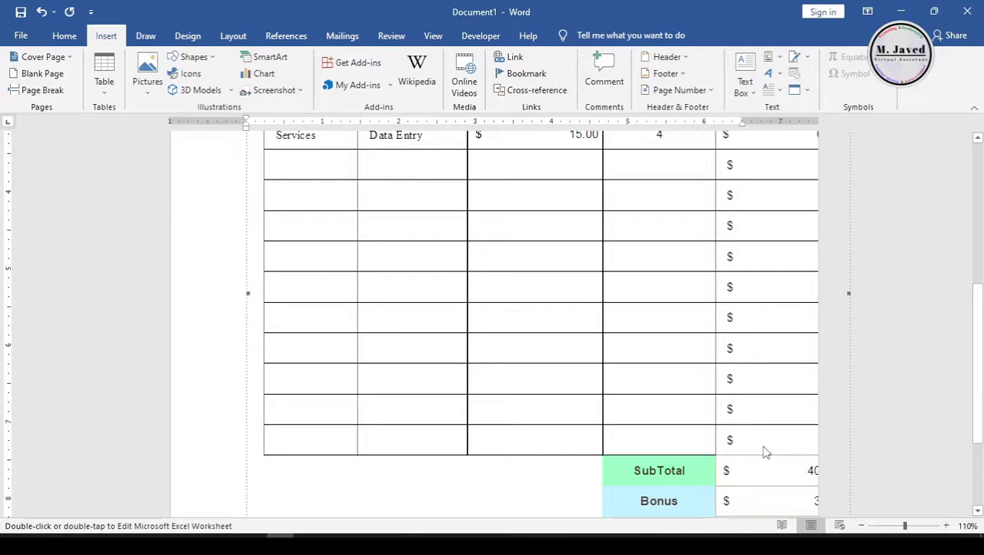
{"action": "left_click", "coordinate": [862, 525]}
{"action": "left_click", "coordinate": [862, 525]}
{"action": "left_click", "coordinate": [862, 525]}
{"action": "scroll", "coordinate": [490, 312], "scroll_direction": "up", "scroll_amount": 3}
{"action": "scroll", "coordinate": [490, 315], "scroll_direction": "up", "scroll_amount": 1}
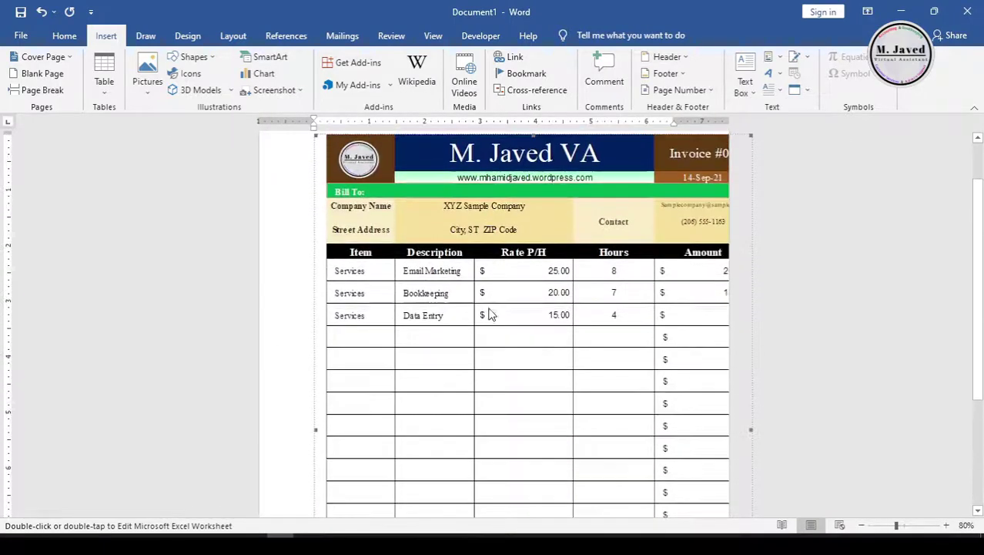
{"action": "scroll", "coordinate": [491, 315], "scroll_direction": "up", "scroll_amount": 1}
{"action": "left_click_drag", "start_coordinate": [314, 128], "coordinate": [276, 139]}
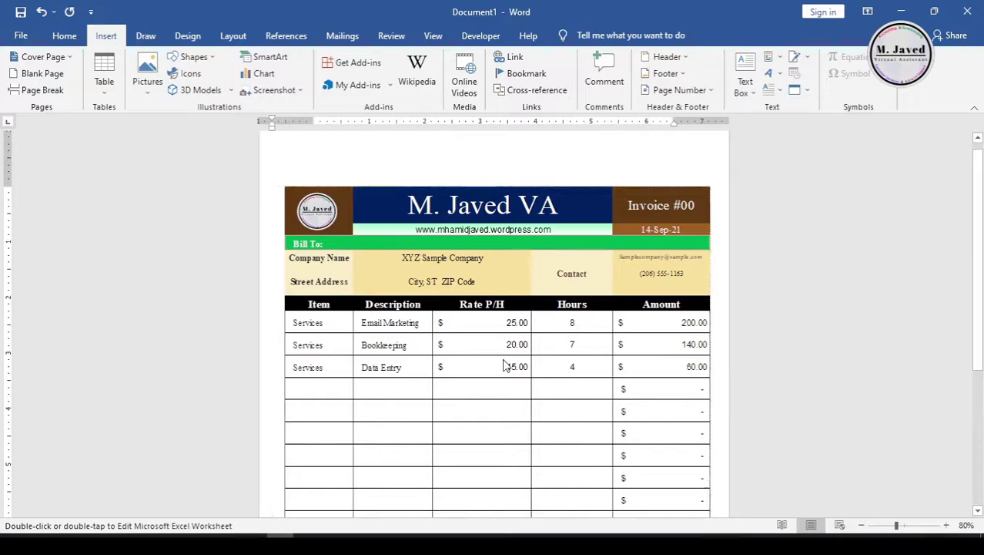
{"action": "scroll", "coordinate": [505, 365], "scroll_direction": "down", "scroll_amount": 3}
{"action": "scroll", "coordinate": [505, 365], "scroll_direction": "down", "scroll_amount": 1}
{"action": "scroll", "coordinate": [514, 170], "scroll_direction": "up", "scroll_amount": 4}
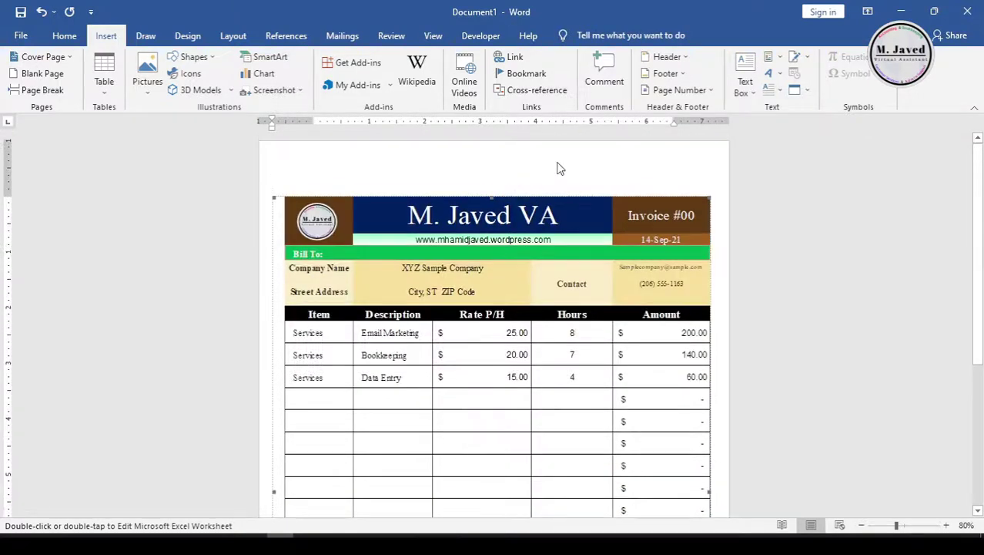
Deselect the embedded worksheet and bring up the Design commands.
{"action": "left_click", "coordinate": [718, 347]}
{"action": "scroll", "coordinate": [721, 334], "scroll_direction": "down", "scroll_amount": 5}
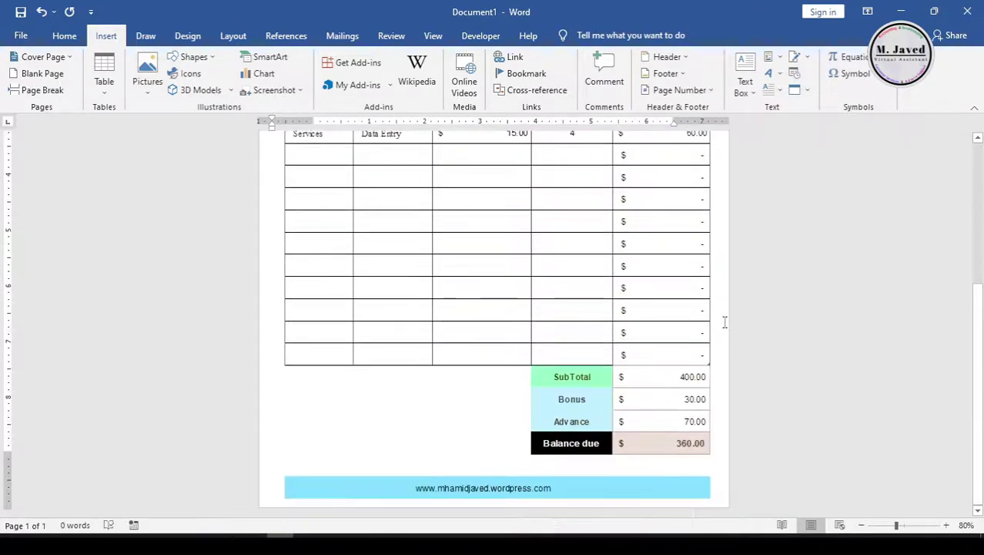
{"action": "scroll", "coordinate": [701, 370], "scroll_direction": "up", "scroll_amount": 3}
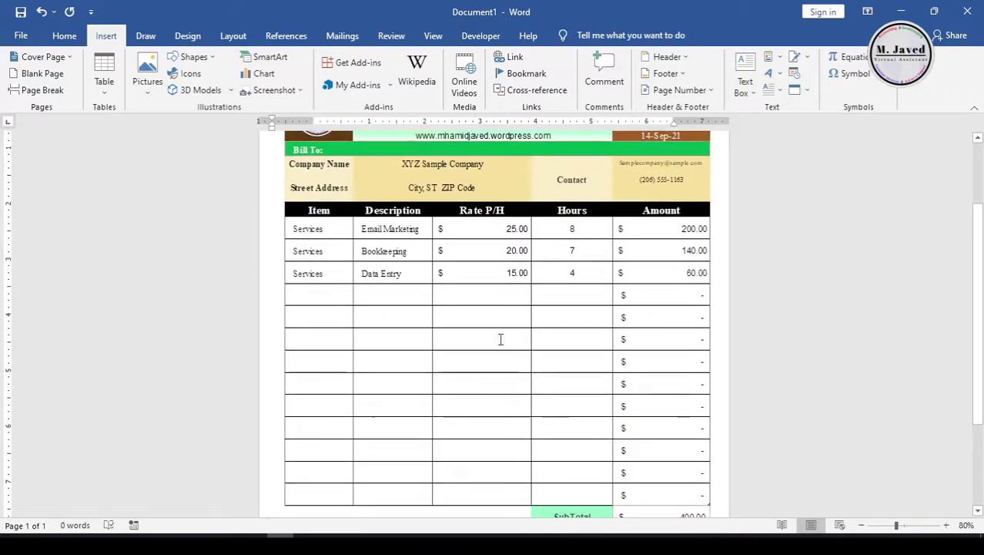
{"action": "left_click", "coordinate": [154, 36]}
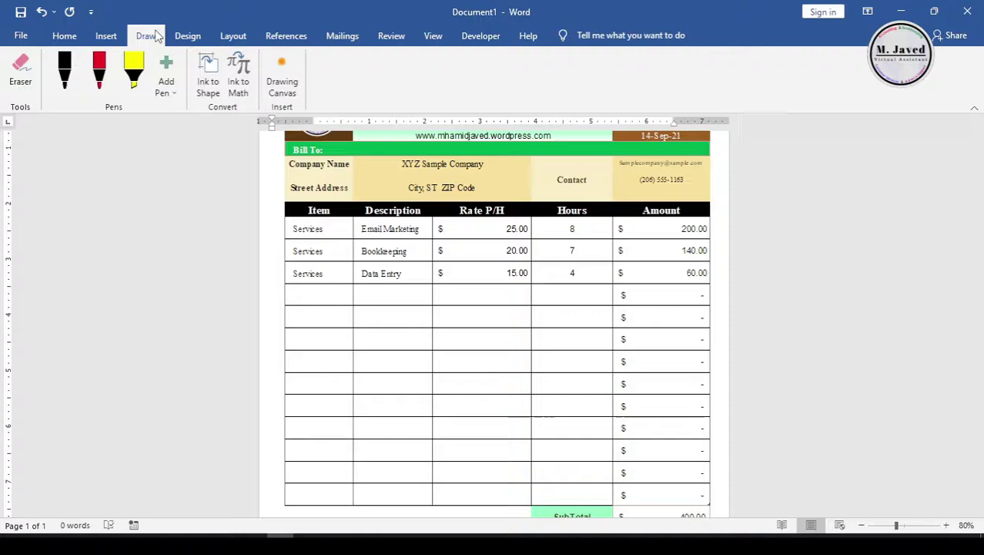
{"action": "left_click", "coordinate": [186, 37]}
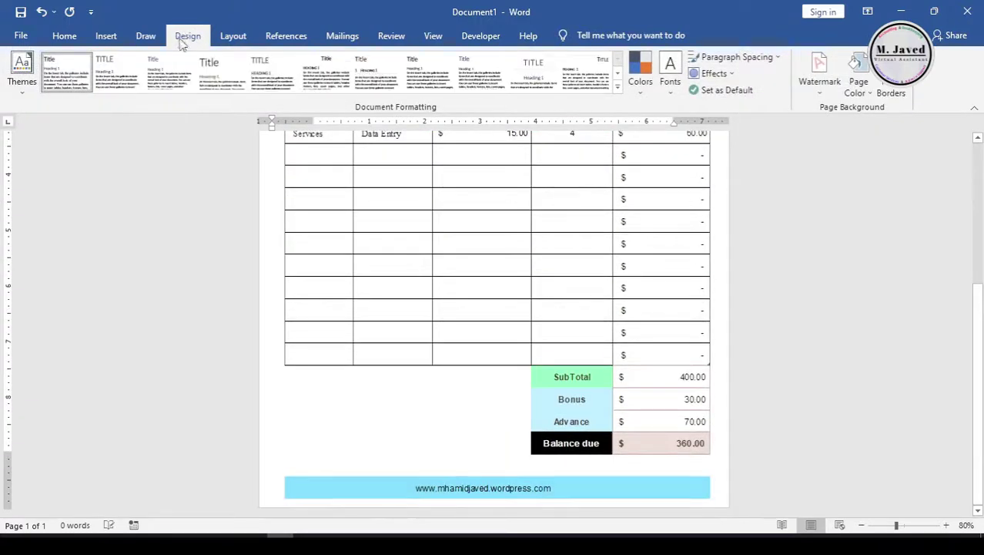
{"action": "scroll", "coordinate": [554, 339], "scroll_direction": "up", "scroll_amount": 1}
{"action": "scroll", "coordinate": [554, 336], "scroll_direction": "up", "scroll_amount": 2}
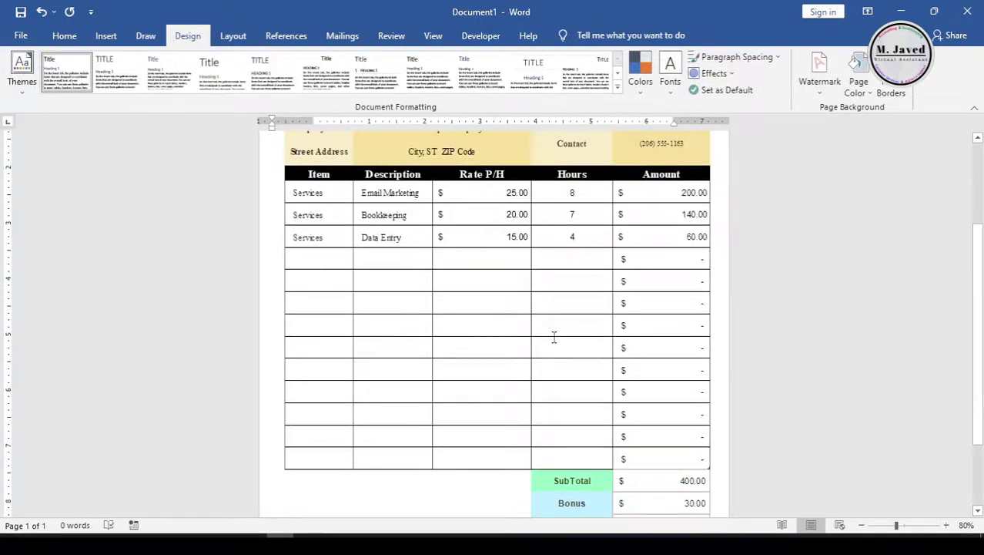
{"action": "scroll", "coordinate": [553, 337], "scroll_direction": "up", "scroll_amount": 2}
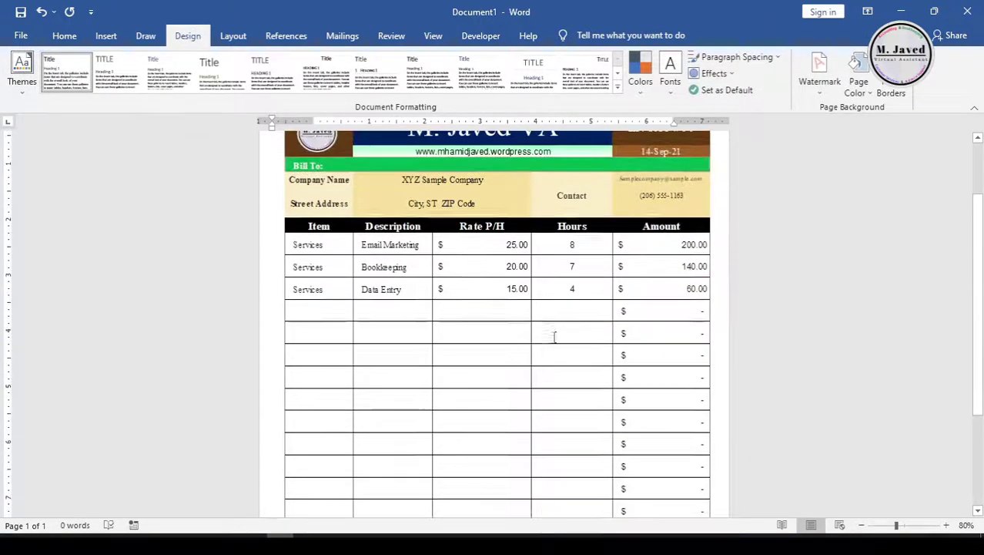
Pick the URGENT watermark from the Watermark gallery.
{"action": "left_click", "coordinate": [817, 91]}
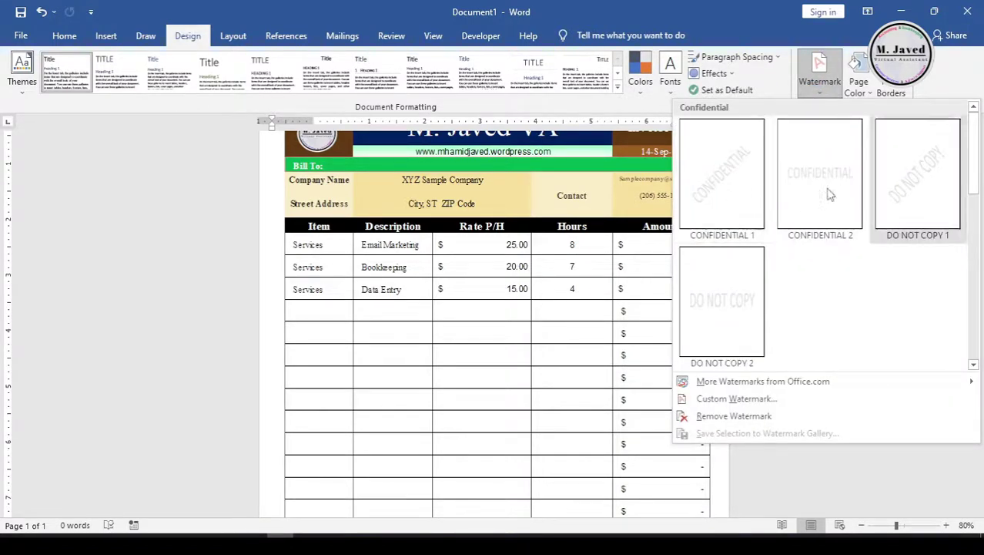
{"action": "scroll", "coordinate": [755, 285], "scroll_direction": "down", "scroll_amount": 3}
{"action": "scroll", "coordinate": [758, 286], "scroll_direction": "up", "scroll_amount": 3}
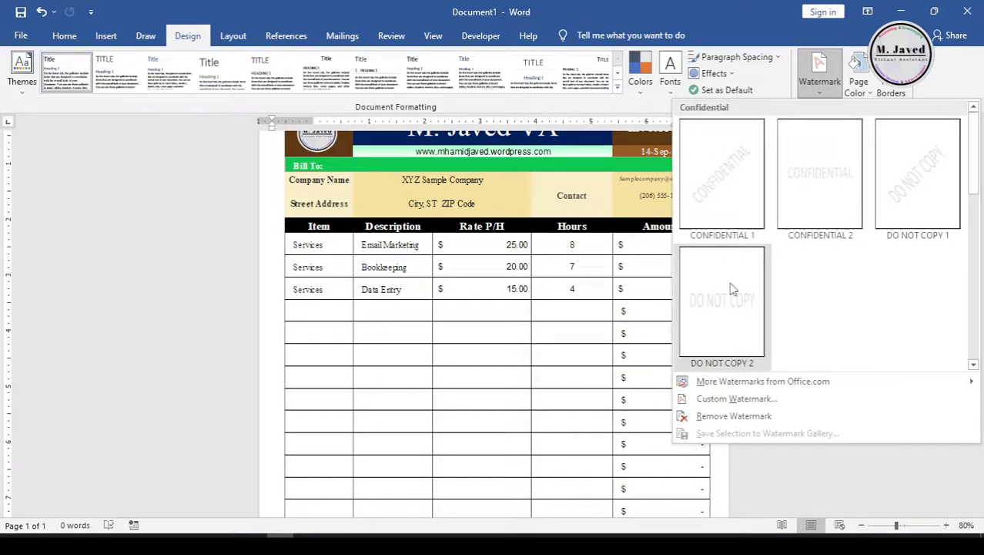
{"action": "scroll", "coordinate": [733, 288], "scroll_direction": "down", "scroll_amount": 3}
{"action": "left_click", "coordinate": [734, 294]}
{"action": "scroll", "coordinate": [479, 400], "scroll_direction": "down", "scroll_amount": 4}
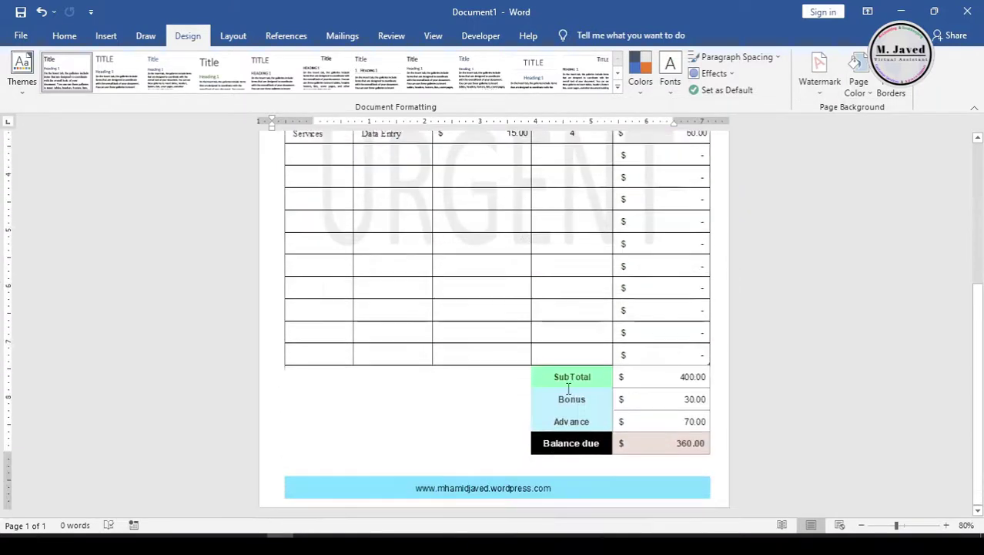
{"action": "scroll", "coordinate": [540, 347], "scroll_direction": "up", "scroll_amount": 6}
{"action": "scroll", "coordinate": [556, 305], "scroll_direction": "down", "scroll_amount": 3}
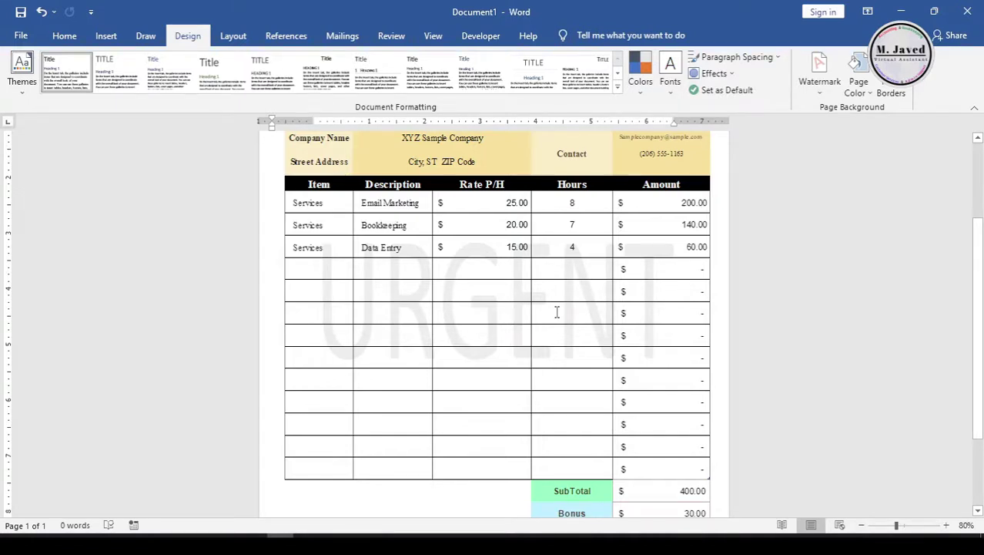
Change the custom watermark text from URGENT to Invoice and apply it.
{"action": "left_click", "coordinate": [818, 90]}
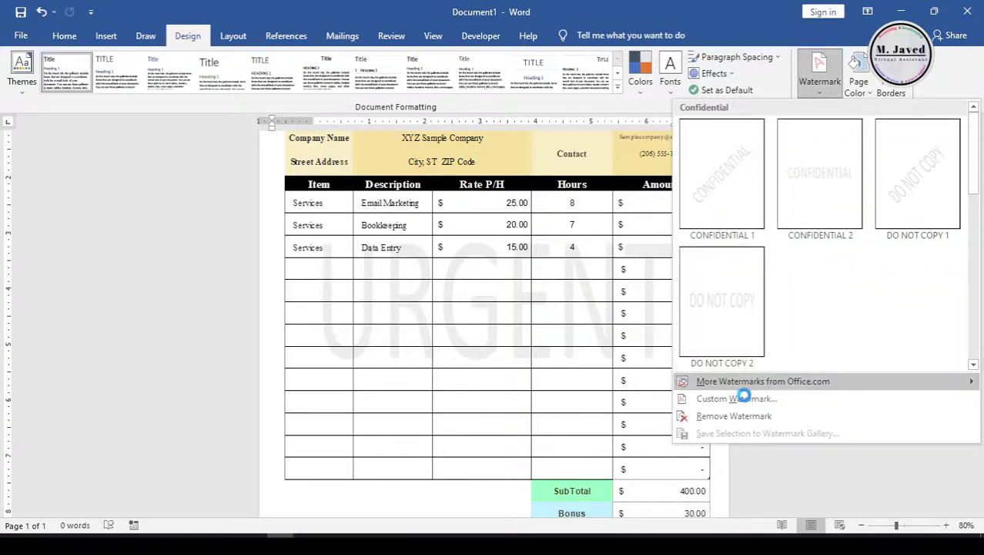
{"action": "left_click", "coordinate": [743, 396]}
{"action": "mouse_move", "coordinate": [691, 183]}
{"action": "left_mouse_down"}
{"action": "mouse_move", "coordinate": [742, 168]}
{"action": "mouse_move", "coordinate": [523, 203]}
{"action": "mouse_move", "coordinate": [549, 314]}
{"action": "mouse_move", "coordinate": [615, 180]}
{"action": "mouse_move", "coordinate": [605, 193]}
{"action": "left_mouse_up"}
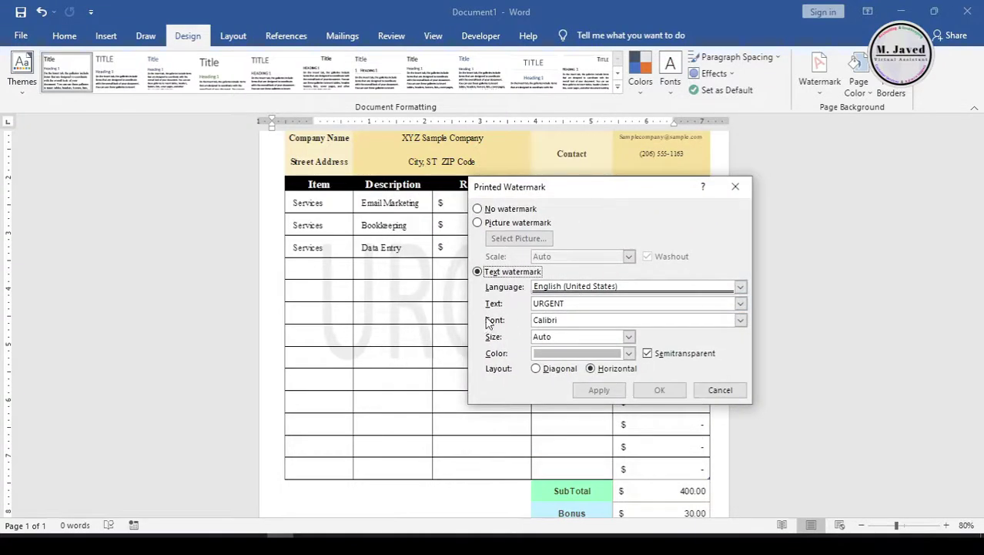
{"action": "double_click", "coordinate": [549, 303]}
{"action": "type", "text": "Invoice"}
{"action": "left_click", "coordinate": [599, 389]}
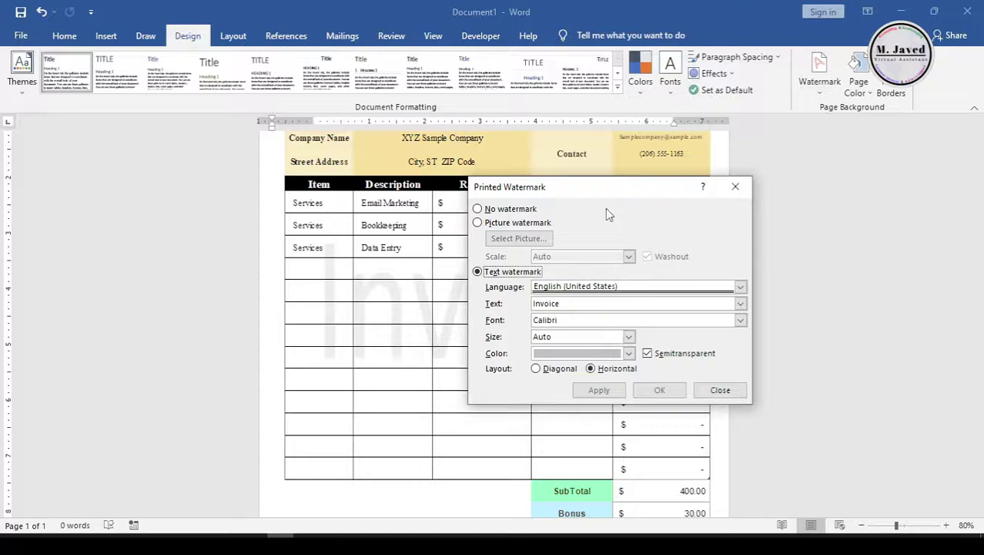
{"action": "mouse_move", "coordinate": [471, 188]}
{"action": "left_mouse_down"}
{"action": "mouse_move", "coordinate": [639, 407]}
{"action": "mouse_move", "coordinate": [457, 182]}
{"action": "left_mouse_up"}
Give the watermark Copperplate Gothic Bold font, Auto size and red colour, then apply and close.
{"action": "left_click", "coordinate": [726, 314]}
{"action": "scroll", "coordinate": [616, 354], "scroll_direction": "up", "scroll_amount": 10}
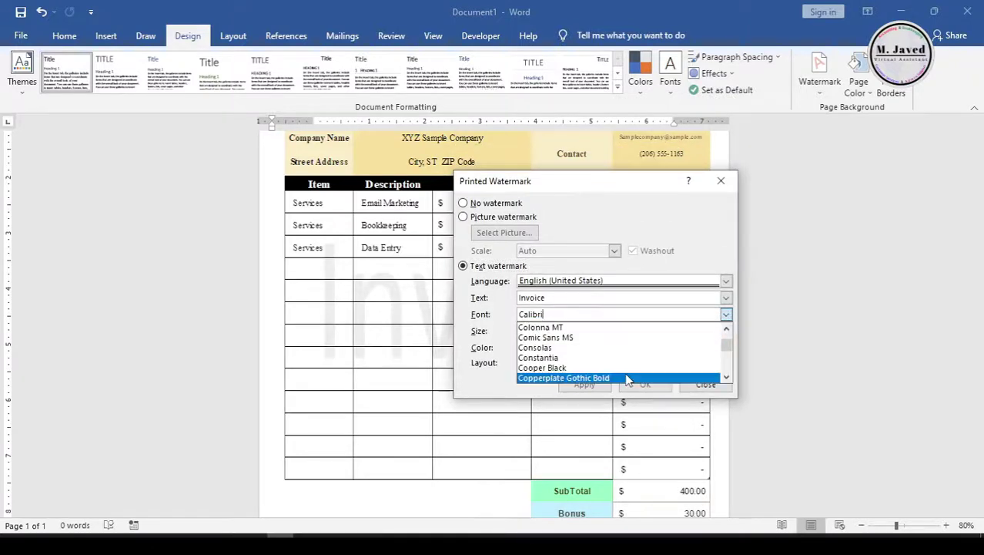
{"action": "left_click", "coordinate": [570, 376]}
{"action": "mouse_move", "coordinate": [607, 183]}
{"action": "left_mouse_down"}
{"action": "mouse_move", "coordinate": [637, 288]}
{"action": "mouse_move", "coordinate": [650, 403]}
{"action": "mouse_move", "coordinate": [614, 149]}
{"action": "mouse_move", "coordinate": [812, 397]}
{"action": "mouse_move", "coordinate": [383, 262]}
{"action": "mouse_move", "coordinate": [852, 157]}
{"action": "mouse_move", "coordinate": [595, 189]}
{"action": "left_mouse_up"}
{"action": "left_click", "coordinate": [623, 296]}
{"action": "left_click", "coordinate": [562, 308]}
{"action": "left_click", "coordinate": [623, 313]}
{"action": "left_click", "coordinate": [544, 441]}
{"action": "left_click", "coordinate": [596, 351]}
{"action": "left_click", "coordinate": [710, 181]}
Adjust the zoom and reopen the Custom Watermark settings.
{"action": "left_click", "coordinate": [861, 526]}
{"action": "left_click", "coordinate": [861, 526]}
{"action": "left_click", "coordinate": [861, 526]}
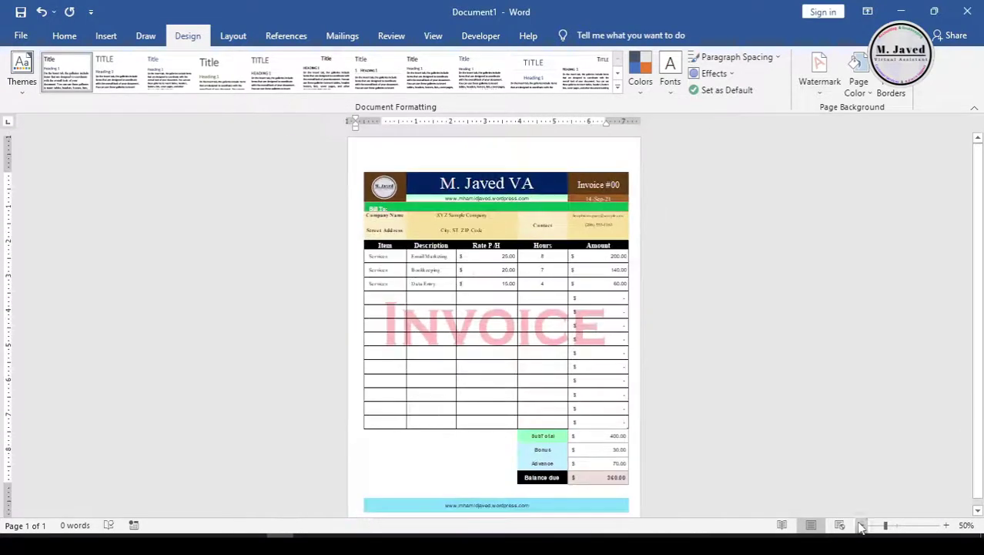
{"action": "left_click", "coordinate": [946, 524]}
{"action": "left_click", "coordinate": [946, 525]}
{"action": "left_click", "coordinate": [946, 525]}
{"action": "left_click", "coordinate": [945, 524]}
{"action": "scroll", "coordinate": [801, 323], "scroll_direction": "down", "scroll_amount": 3}
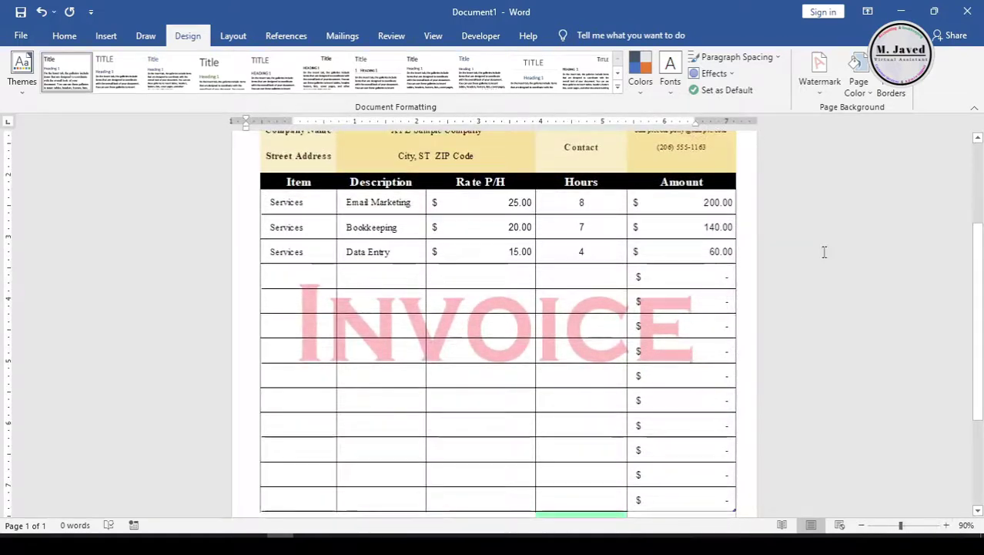
{"action": "left_click", "coordinate": [820, 71]}
{"action": "left_click", "coordinate": [733, 398]}
Switch to a picture watermark using M Javed VA.png from the Desktop and apply it.
{"action": "left_click_drag", "start_coordinate": [611, 199], "coordinate": [670, 216]}
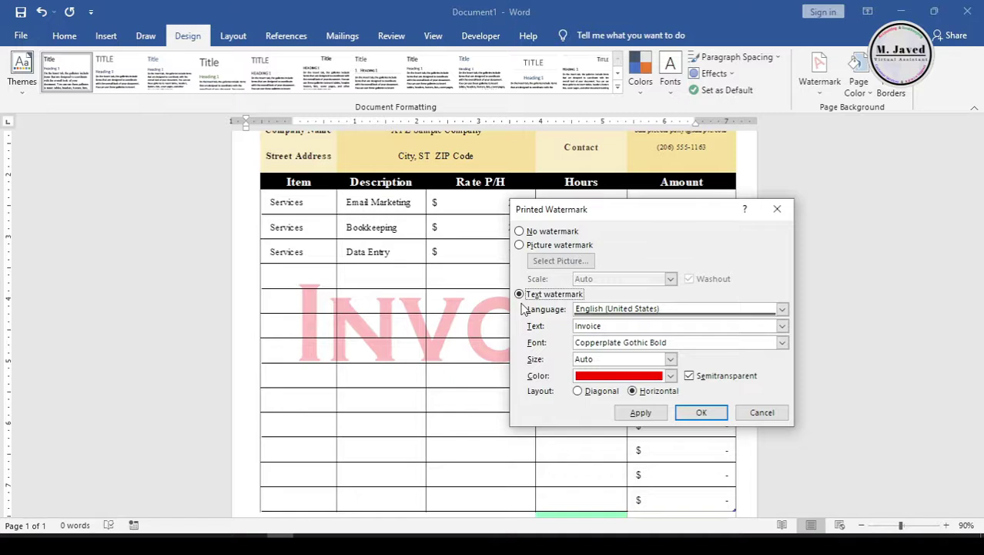
{"action": "left_click", "coordinate": [520, 246]}
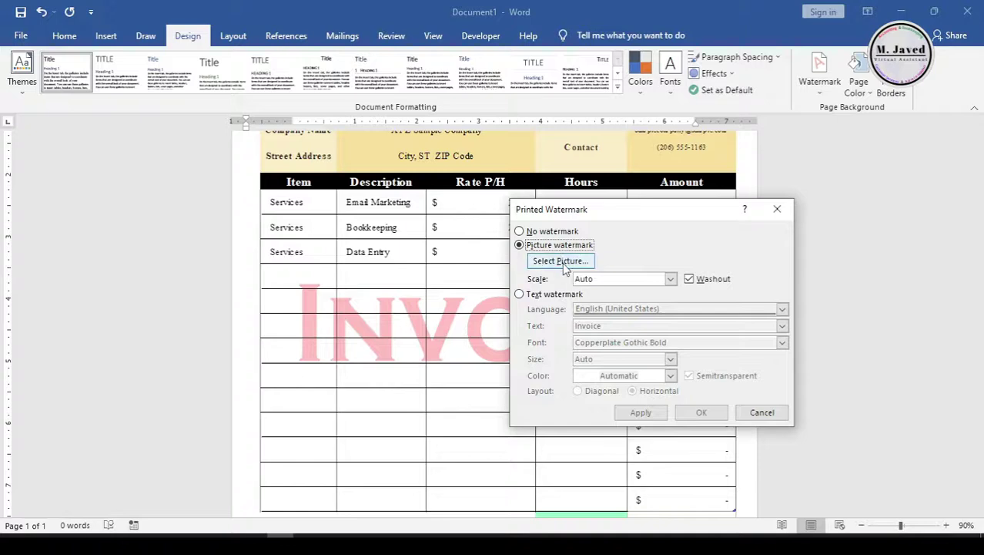
{"action": "left_click", "coordinate": [563, 263]}
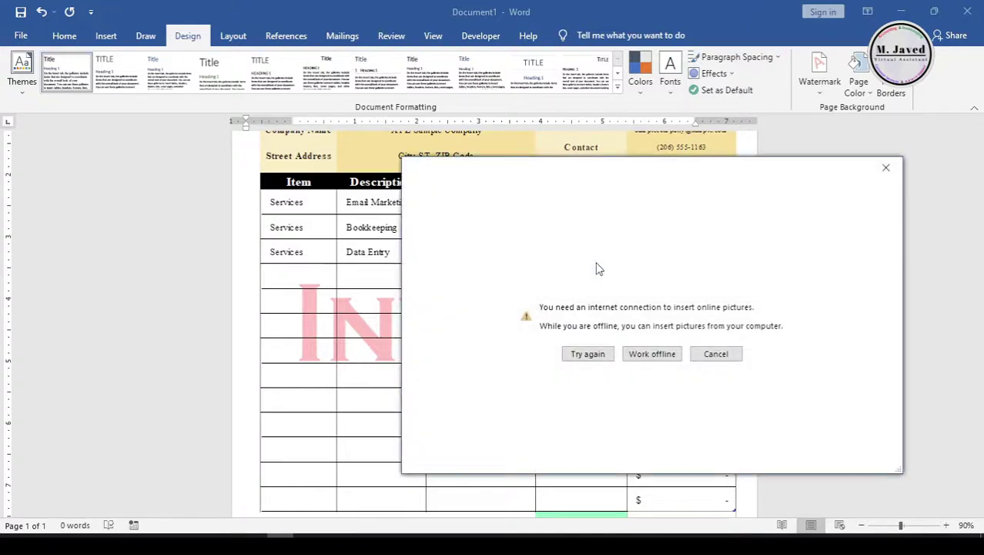
{"action": "left_click", "coordinate": [651, 353]}
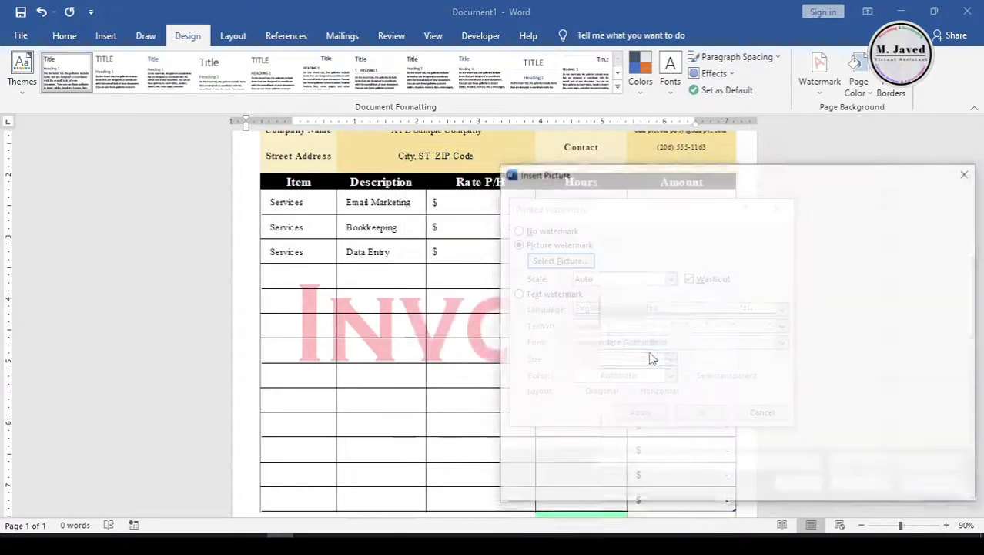
{"action": "left_click_drag", "start_coordinate": [697, 178], "coordinate": [388, 139]}
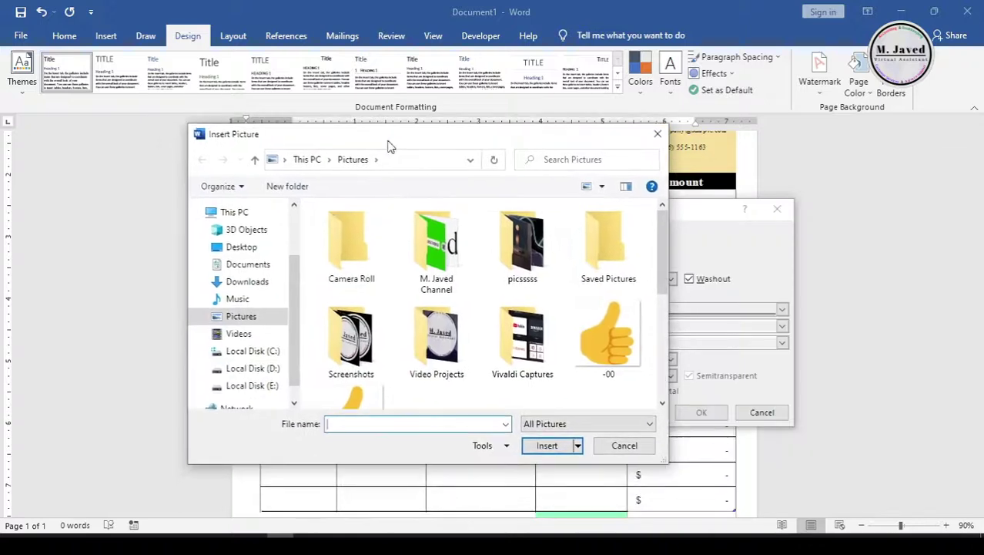
{"action": "left_click", "coordinate": [255, 247]}
{"action": "left_click", "coordinate": [394, 301]}
{"action": "left_click", "coordinate": [547, 447]}
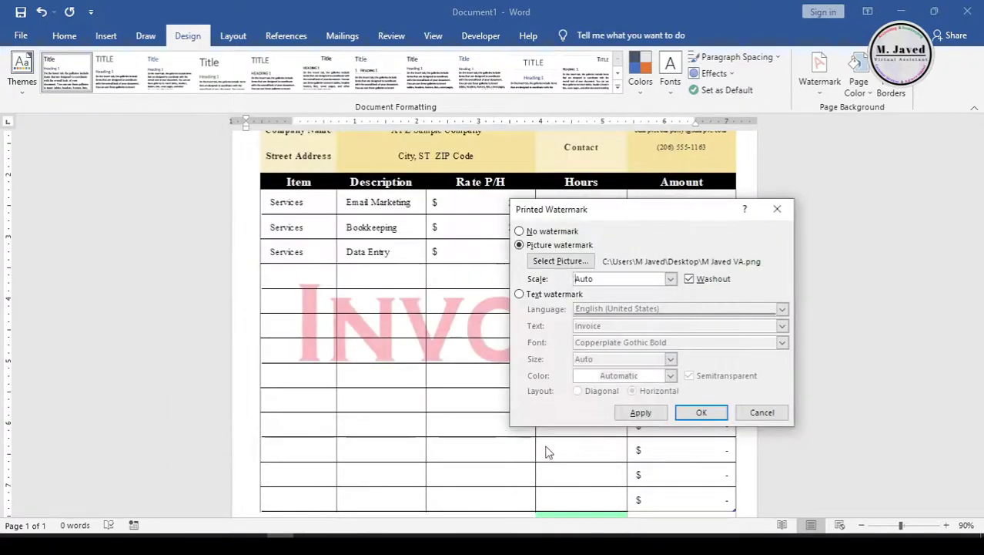
{"action": "left_click_drag", "start_coordinate": [623, 213], "coordinate": [647, 179]}
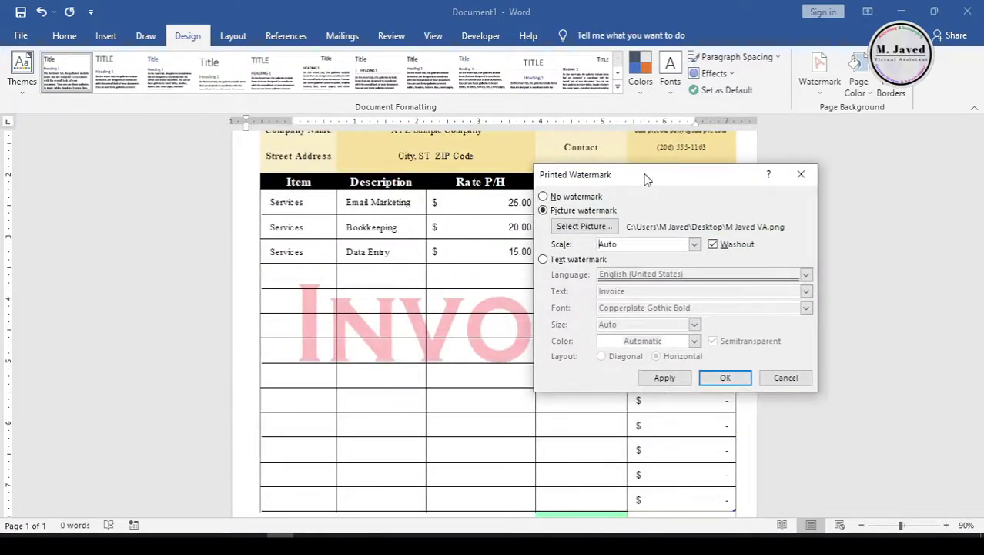
{"action": "left_click", "coordinate": [666, 378]}
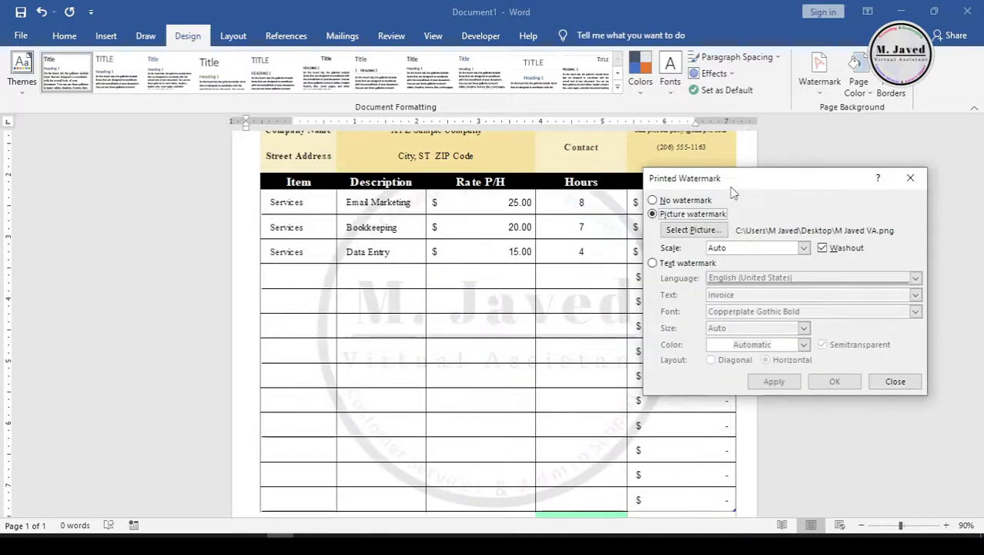
{"action": "left_click_drag", "start_coordinate": [735, 191], "coordinate": [861, 176]}
{"action": "left_click", "coordinate": [703, 204]}
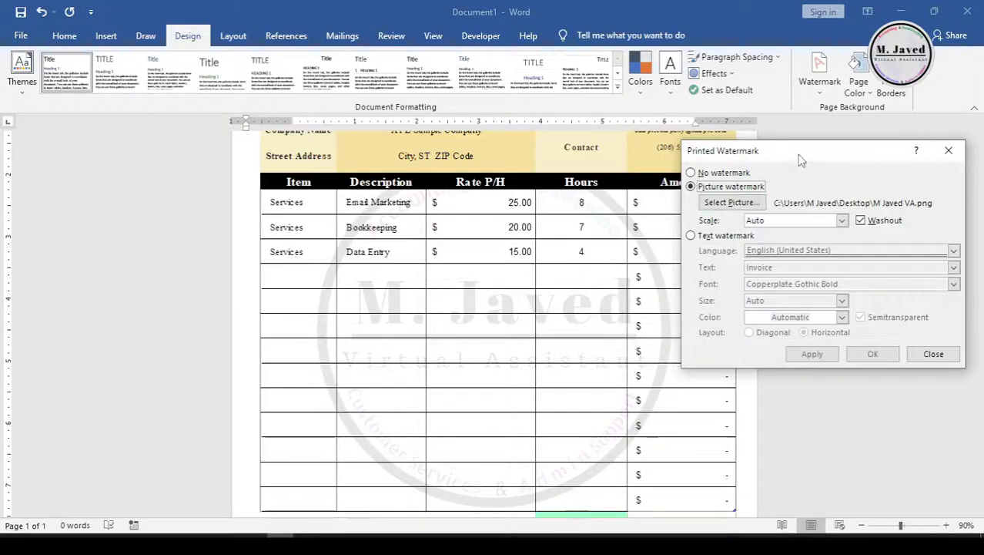
Set the logo watermark scale to 30%, toggle Washout off and back on, and apply.
{"action": "left_click_drag", "start_coordinate": [798, 159], "coordinate": [630, 226]}
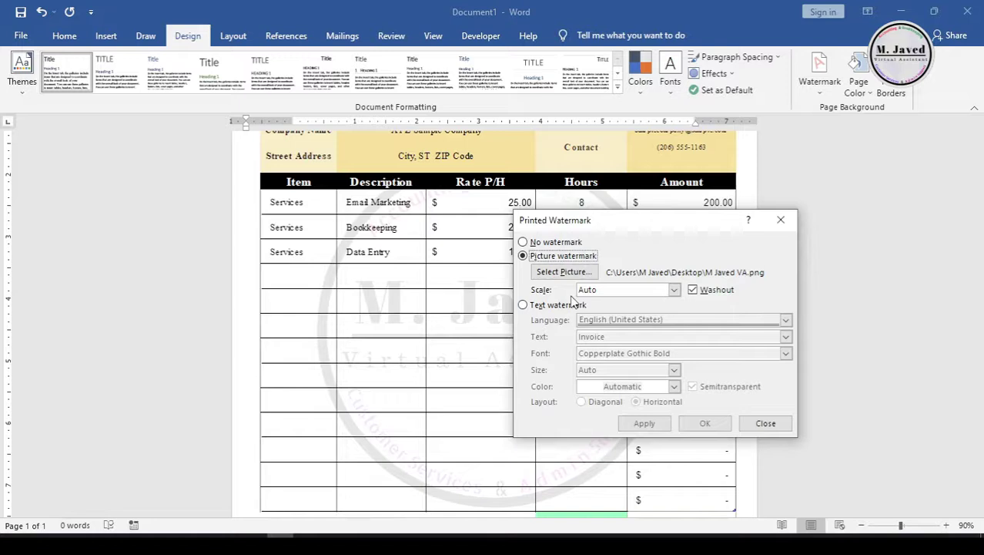
{"action": "left_click", "coordinate": [675, 291]}
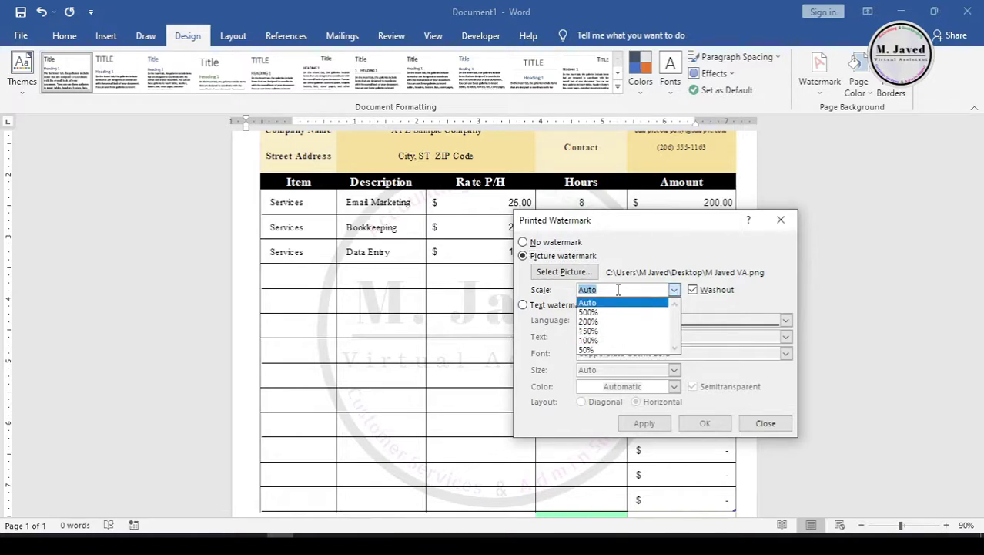
{"action": "left_click", "coordinate": [605, 350]}
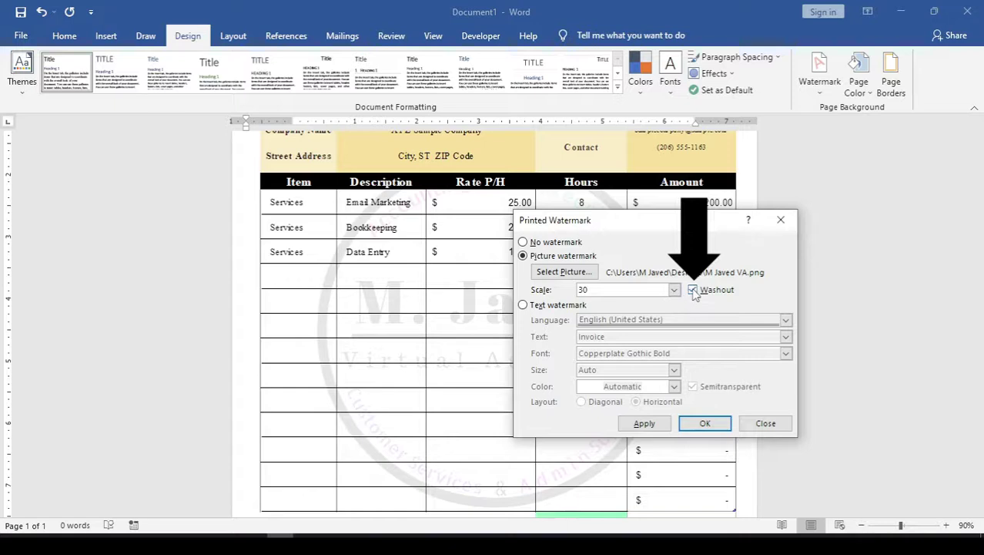
{"action": "left_click", "coordinate": [646, 425]}
{"action": "left_click", "coordinate": [645, 423]}
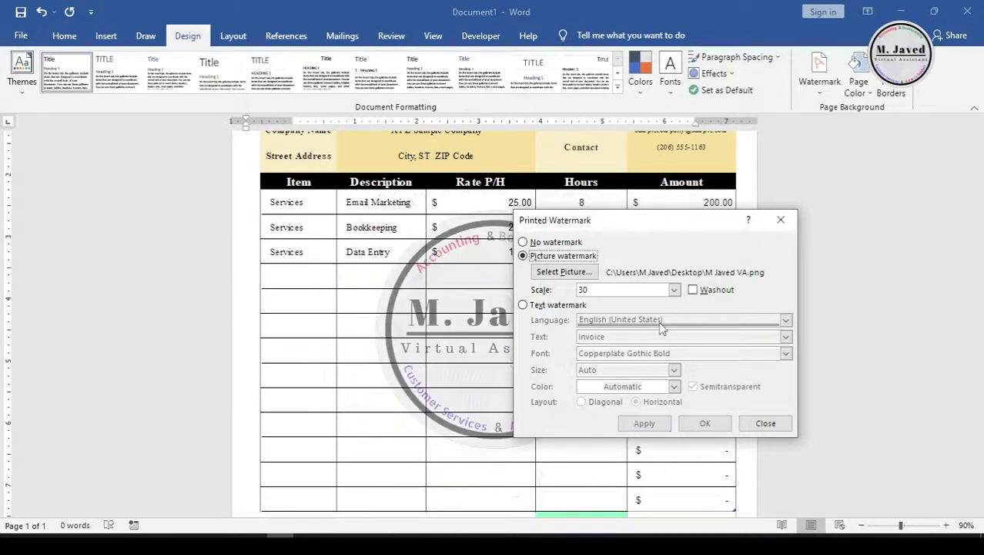
{"action": "mouse_move", "coordinate": [638, 223]}
{"action": "left_mouse_down"}
{"action": "mouse_move", "coordinate": [773, 208]}
{"action": "mouse_move", "coordinate": [670, 223]}
{"action": "mouse_move", "coordinate": [698, 197]}
{"action": "mouse_move", "coordinate": [699, 172]}
{"action": "left_mouse_up"}
{"action": "left_click", "coordinate": [724, 289]}
{"action": "left_click", "coordinate": [699, 401]}
Close the watermark dialog, zoom out, and check the invoice in print preview with Ctrl+P.
{"action": "left_click", "coordinate": [837, 165]}
{"action": "left_click", "coordinate": [862, 524]}
{"action": "left_click", "coordinate": [862, 525]}
{"action": "left_click", "coordinate": [862, 524]}
{"action": "left_click", "coordinate": [862, 524]}
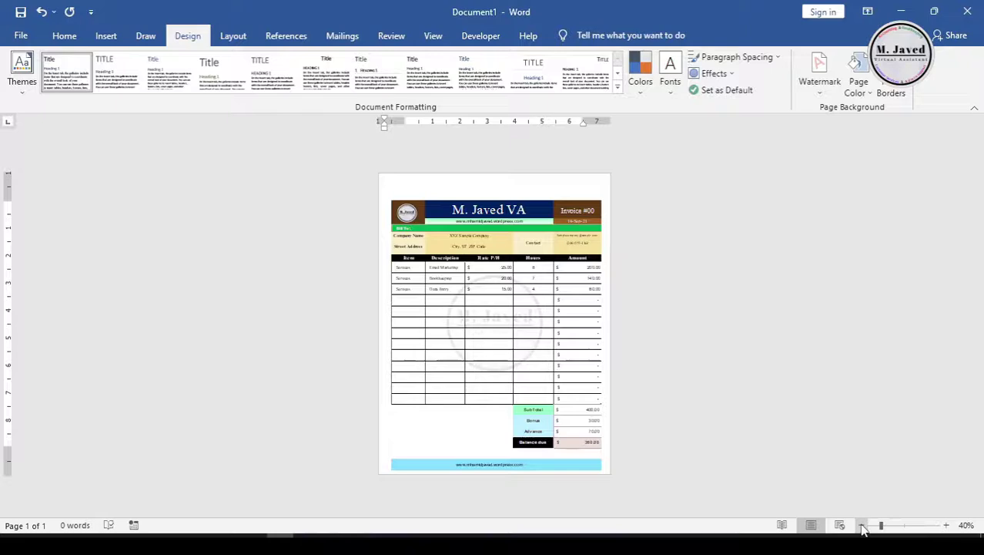
{"action": "left_click", "coordinate": [946, 524]}
{"action": "left_click", "coordinate": [861, 525]}
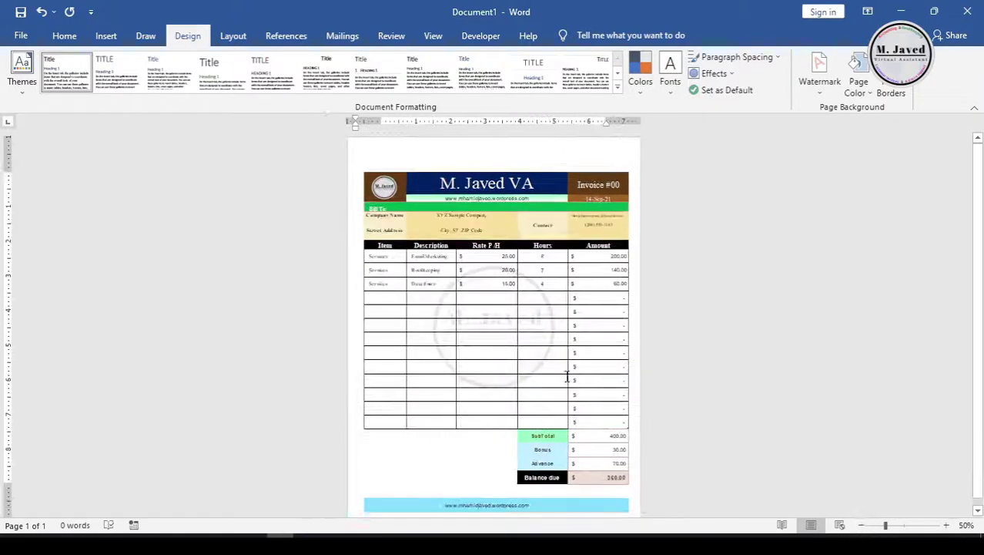
{"action": "left_click", "coordinate": [537, 376]}
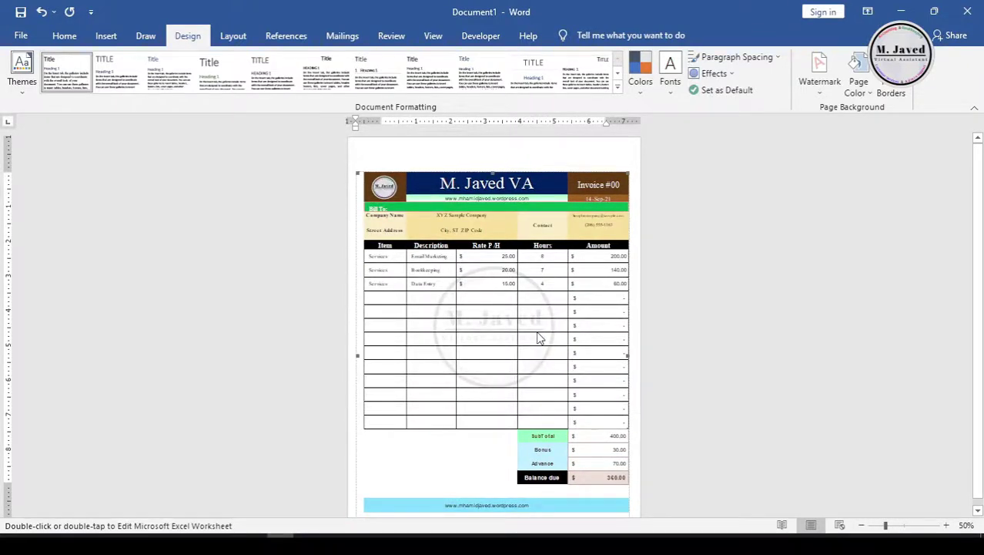
{"action": "key", "text": "ctrl+p"}
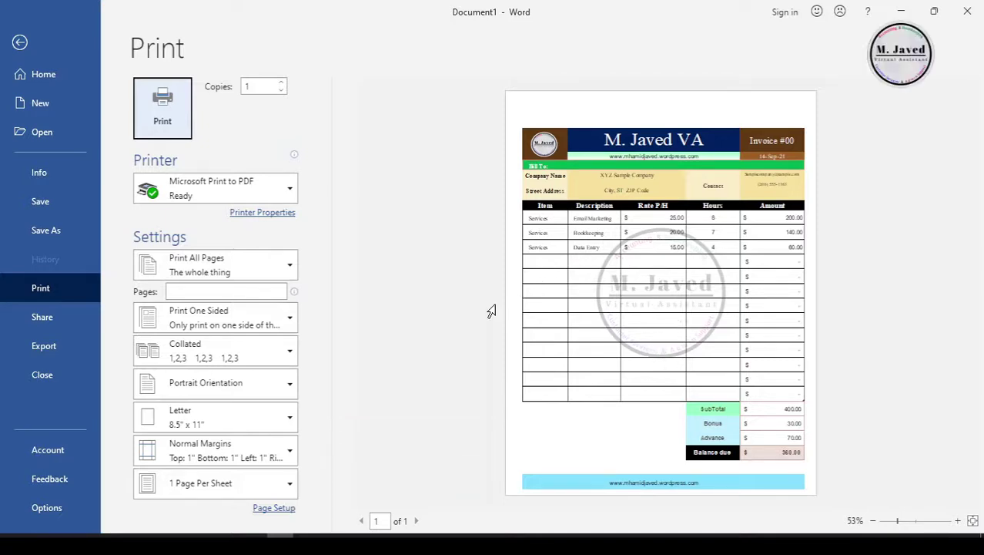
{"action": "key", "text": "Escape"}
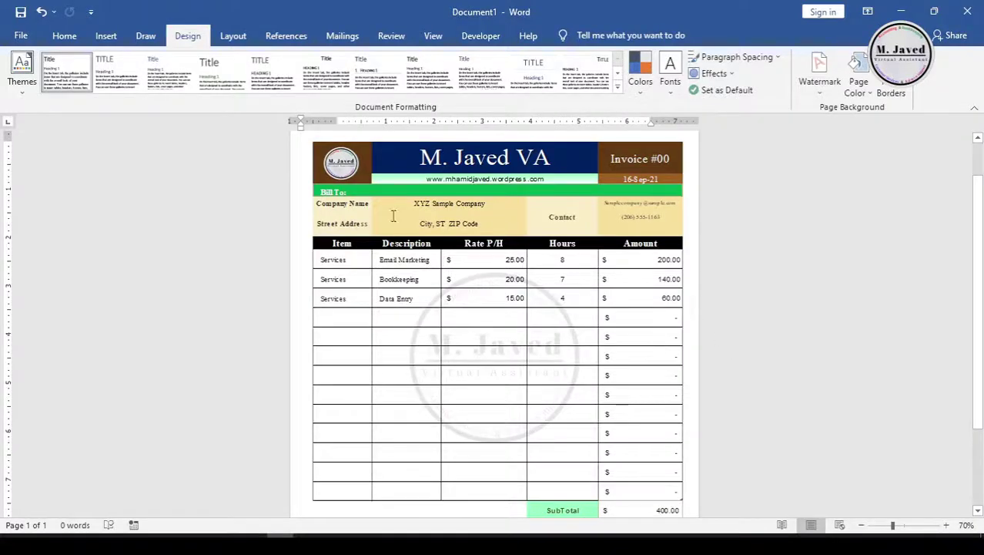
Save the document as PDF type, named Invoice, in the Desktop folder.
{"action": "left_click", "coordinate": [22, 36]}
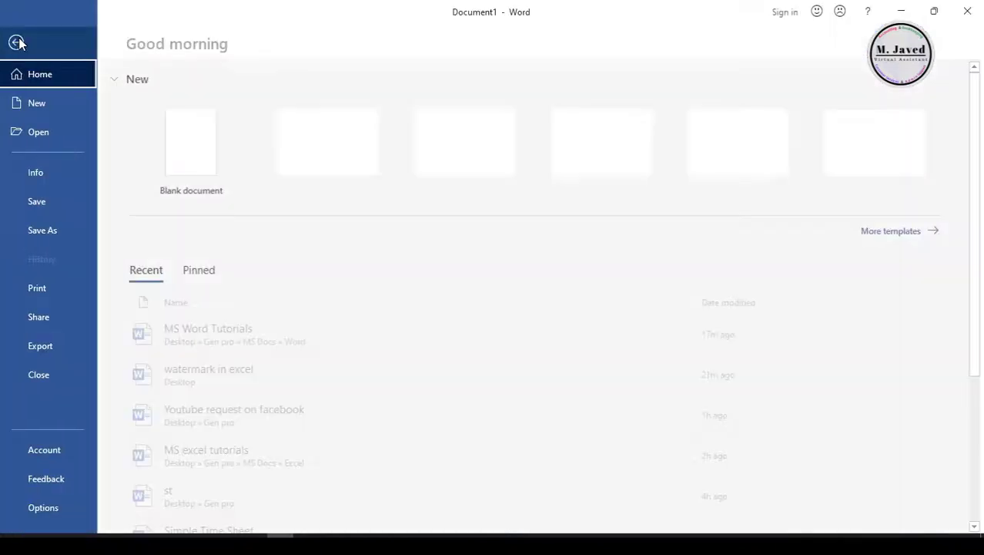
{"action": "left_click", "coordinate": [62, 228]}
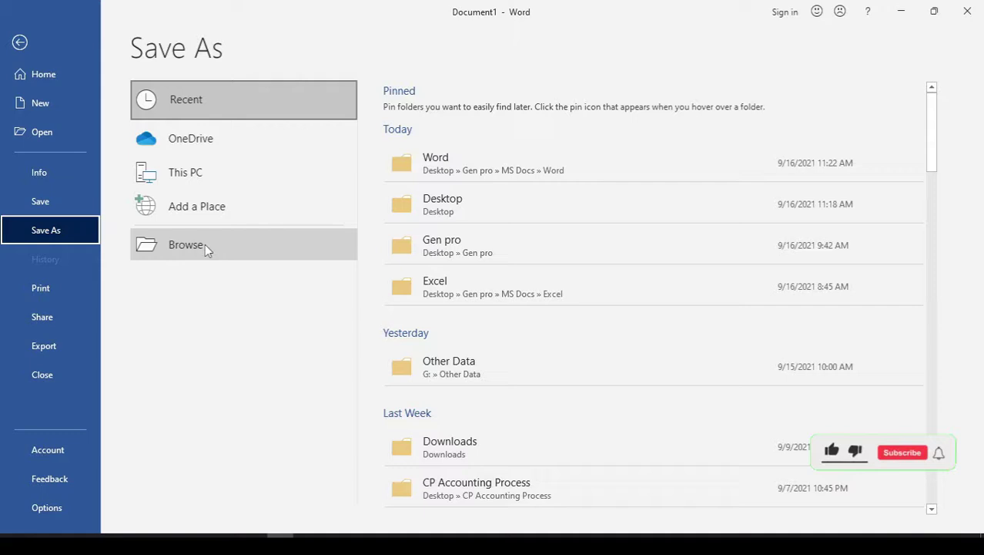
{"action": "left_click", "coordinate": [205, 245]}
{"action": "left_click", "coordinate": [308, 379]}
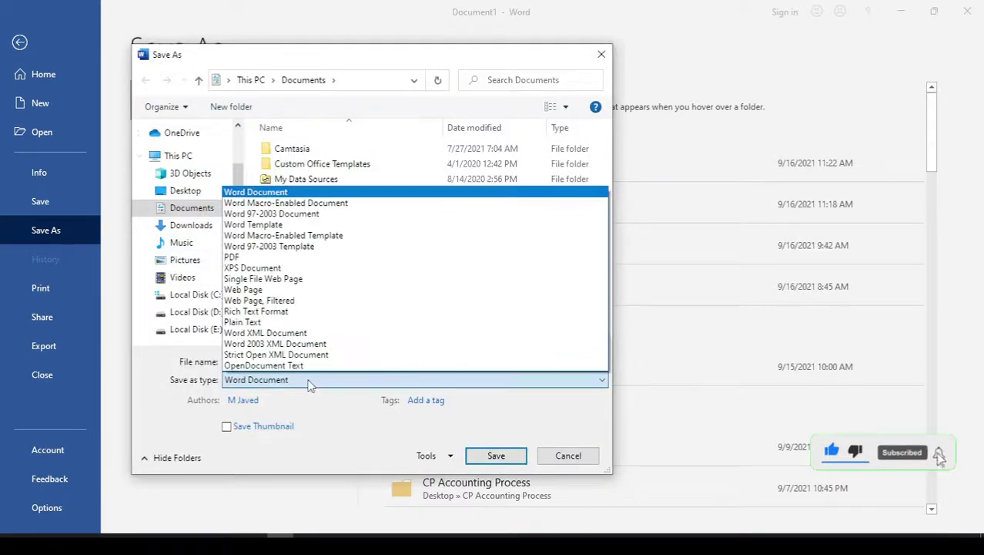
{"action": "left_click", "coordinate": [254, 257]}
{"action": "double_click", "coordinate": [270, 361]}
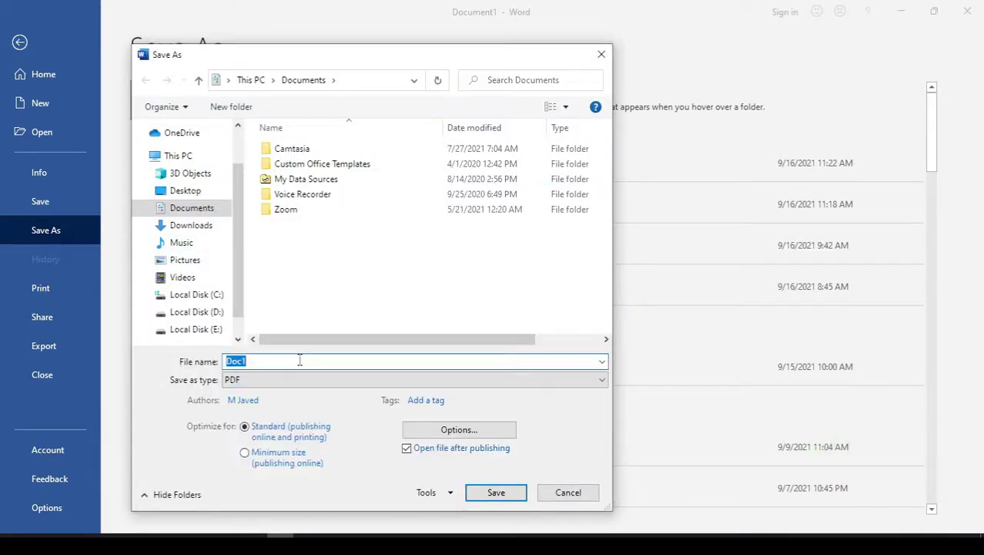
{"action": "type", "text": "Invoice"}
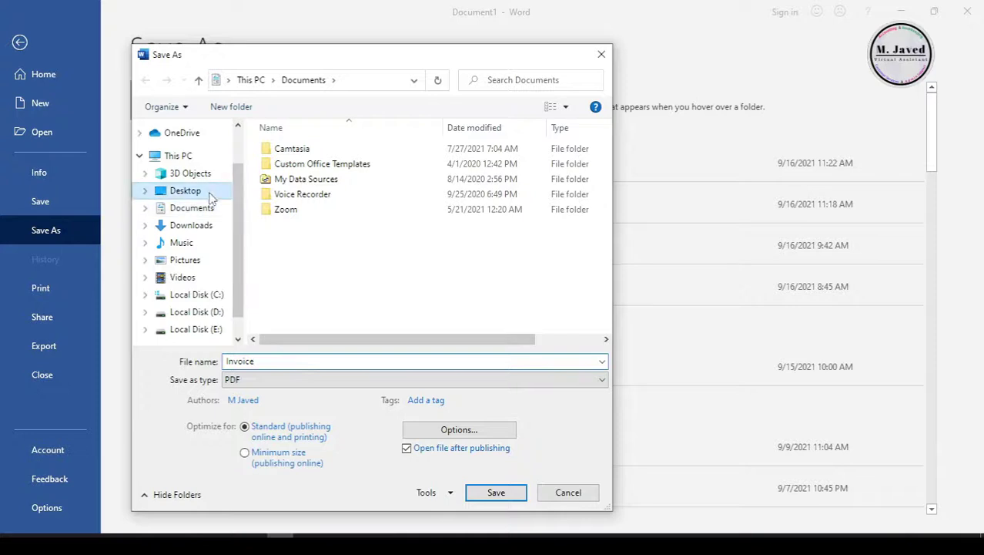
{"action": "left_click", "coordinate": [184, 191]}
{"action": "left_click", "coordinate": [290, 360]}
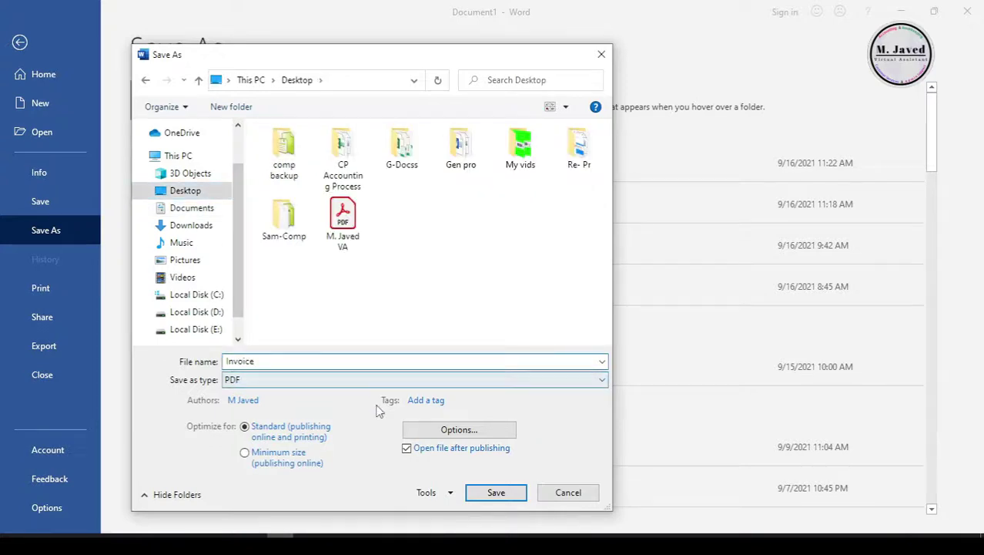
{"action": "left_click", "coordinate": [491, 492]}
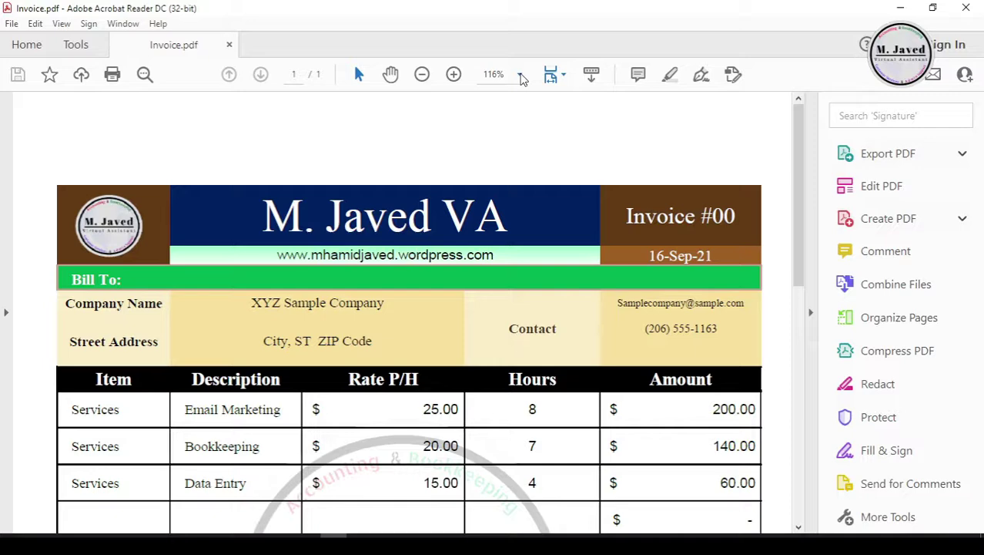
{"action": "scroll", "coordinate": [567, 209], "scroll_direction": "down", "scroll_amount": 4, "text": "ctrl"}
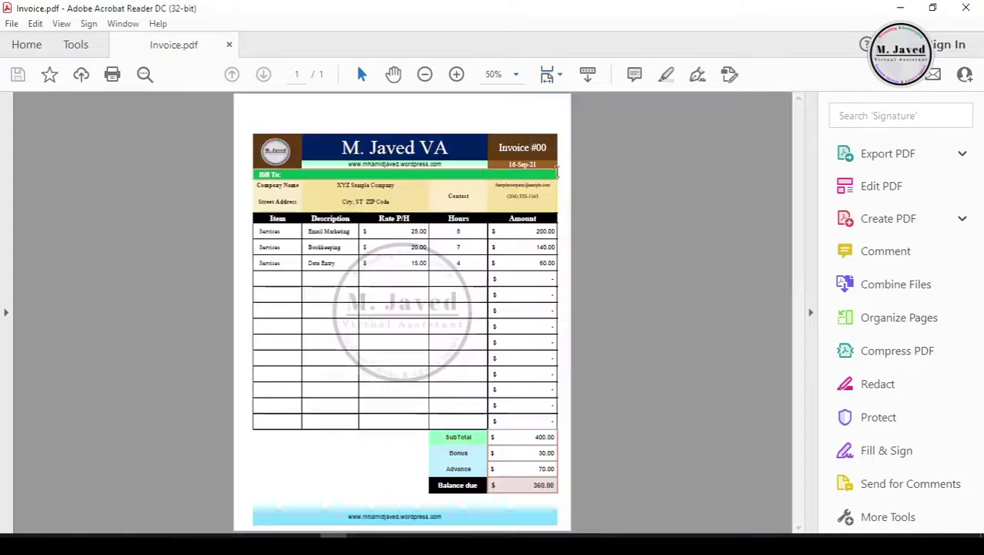
{"action": "left_click", "coordinate": [516, 74]}
{"action": "left_click", "coordinate": [624, 383]}
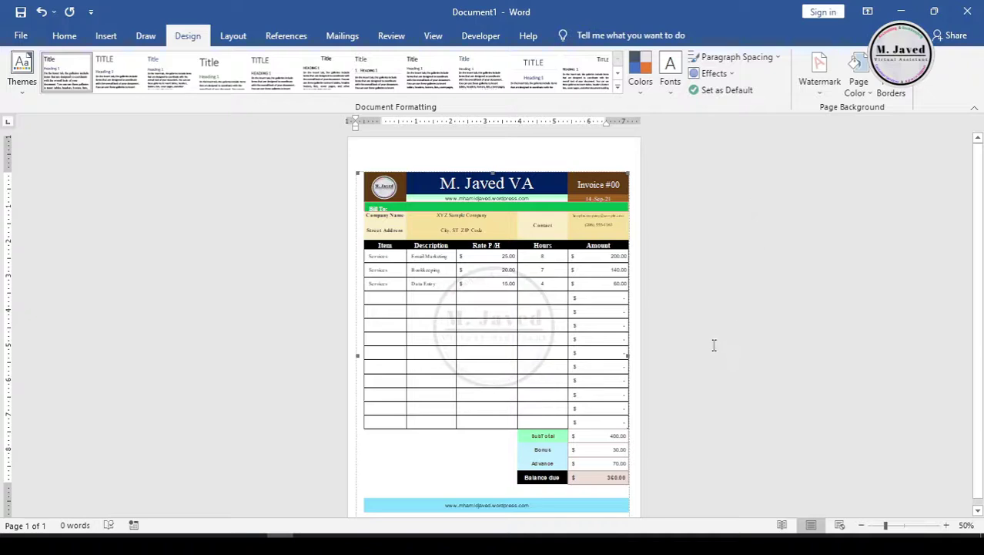
Zoom in and choose Remove Watermark from the Design watermark menu.
{"action": "left_click", "coordinate": [947, 525]}
{"action": "left_click", "coordinate": [947, 525]}
{"action": "left_click", "coordinate": [946, 526]}
{"action": "left_click", "coordinate": [821, 85]}
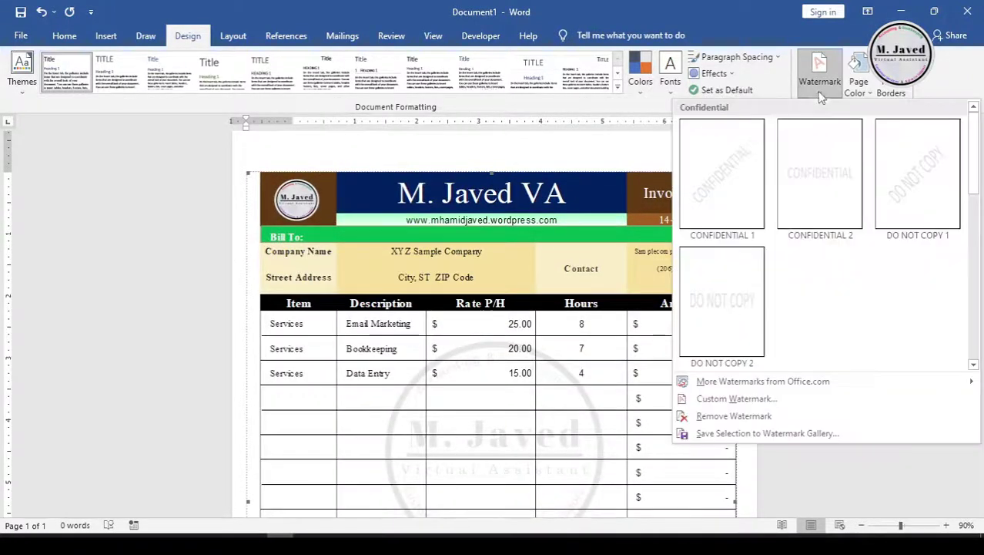
{"action": "left_click", "coordinate": [763, 419]}
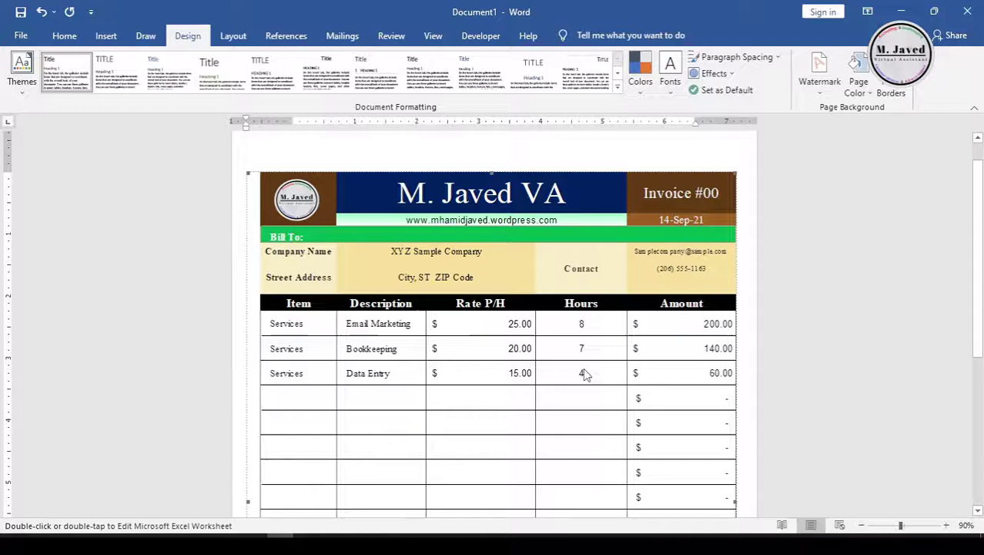
Scroll through the invoice to check the faded M. Javed VA logo behind the table.
{"action": "scroll", "coordinate": [584, 374], "scroll_direction": "down", "scroll_amount": 3}
{"action": "scroll", "coordinate": [584, 373], "scroll_direction": "up", "scroll_amount": 2}
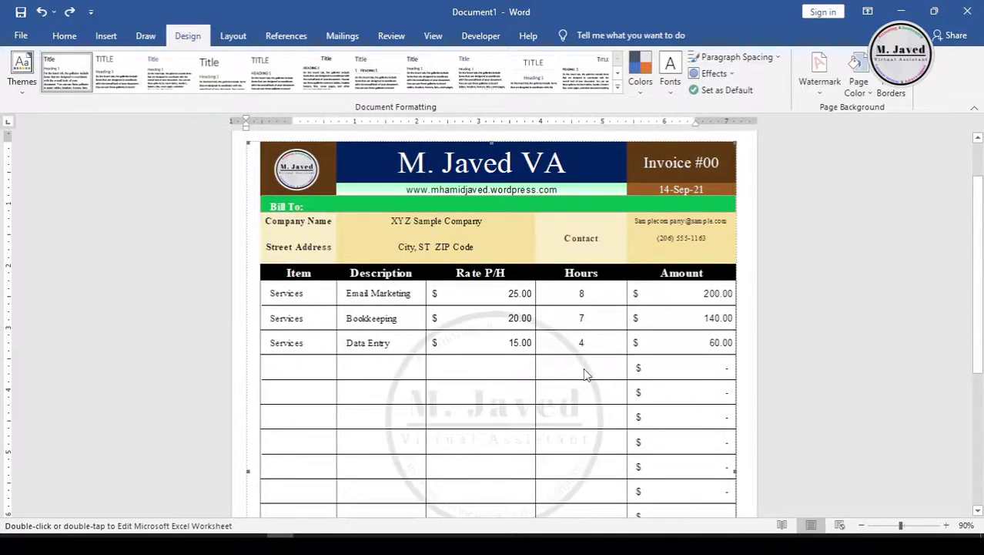
{"action": "scroll", "coordinate": [584, 374], "scroll_direction": "down", "scroll_amount": 2}
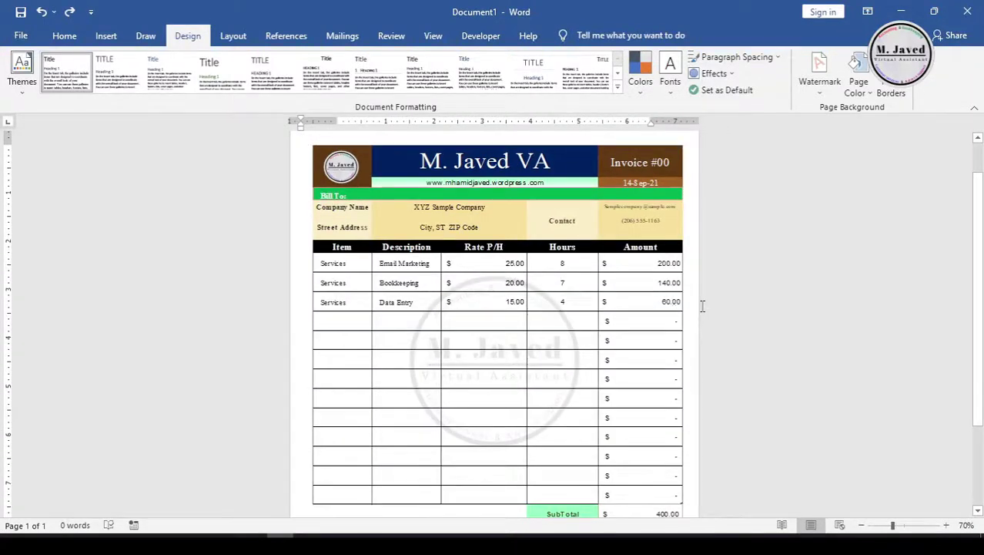
{"action": "scroll", "coordinate": [651, 333], "scroll_direction": "down", "scroll_amount": 2}
{"action": "scroll", "coordinate": [651, 334], "scroll_direction": "down", "scroll_amount": 1}
{"action": "scroll", "coordinate": [651, 334], "scroll_direction": "down", "scroll_amount": 1}
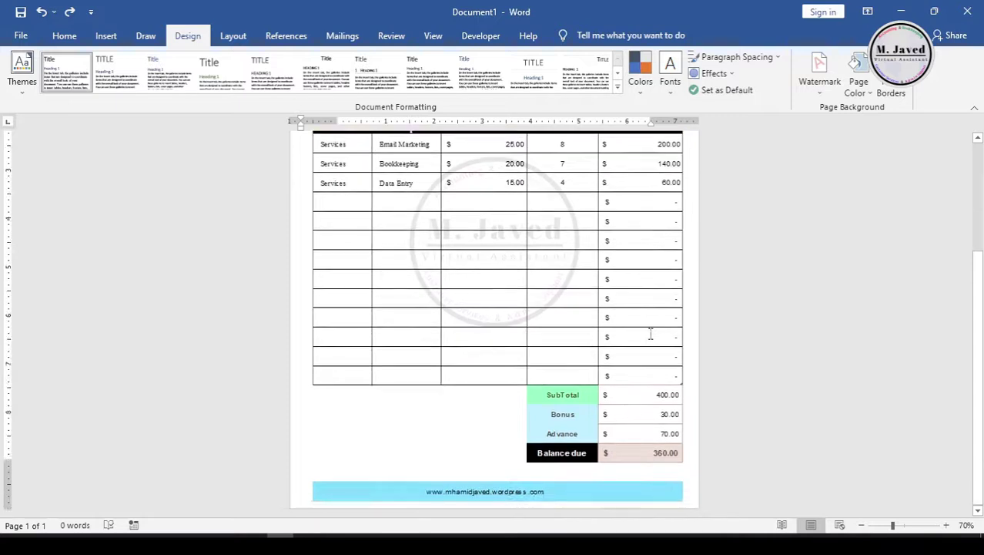
{"action": "scroll", "coordinate": [651, 333], "scroll_direction": "up", "scroll_amount": 4}
{"action": "scroll", "coordinate": [651, 334], "scroll_direction": "up", "scroll_amount": 1}
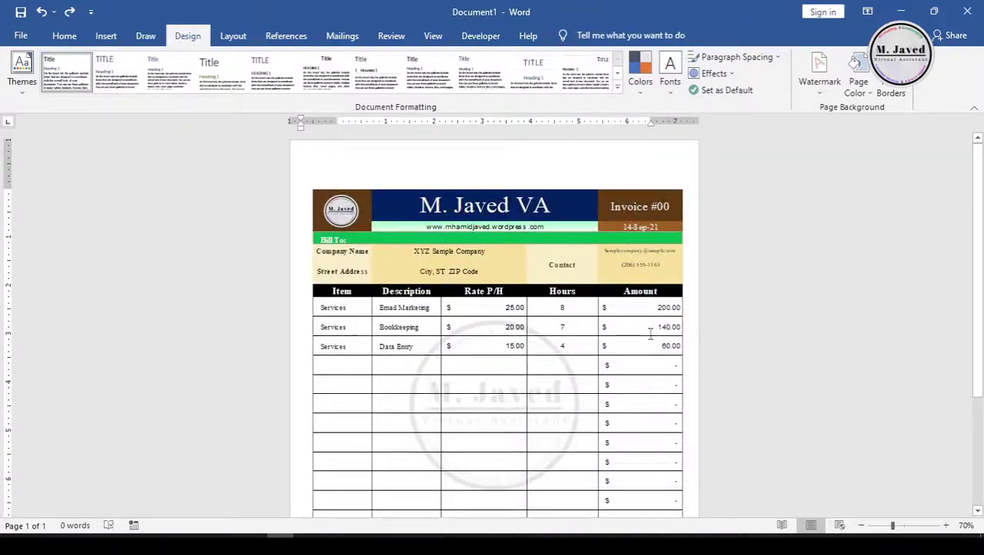
{"action": "scroll", "coordinate": [651, 334], "scroll_direction": "down", "scroll_amount": 1}
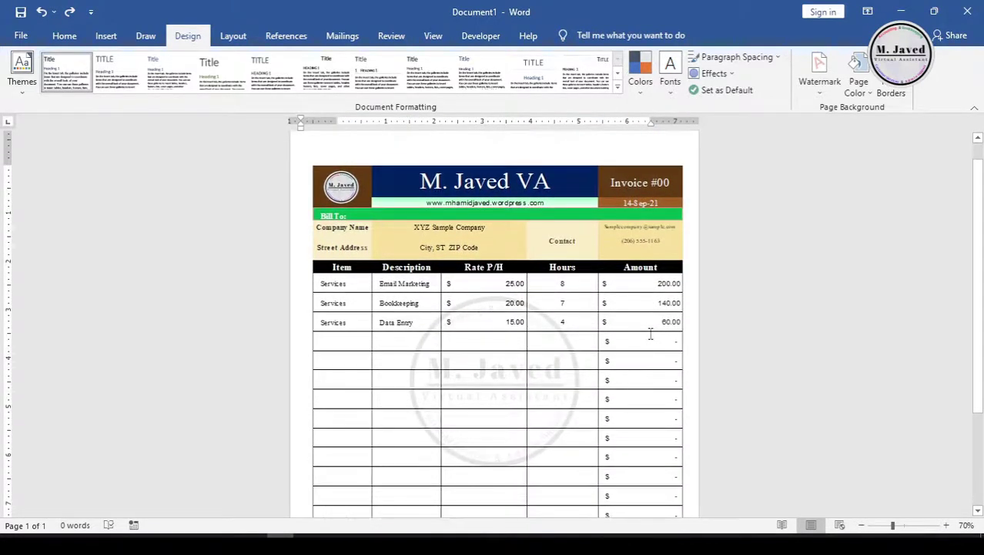
{"action": "scroll", "coordinate": [651, 334], "scroll_direction": "up", "scroll_amount": 1}
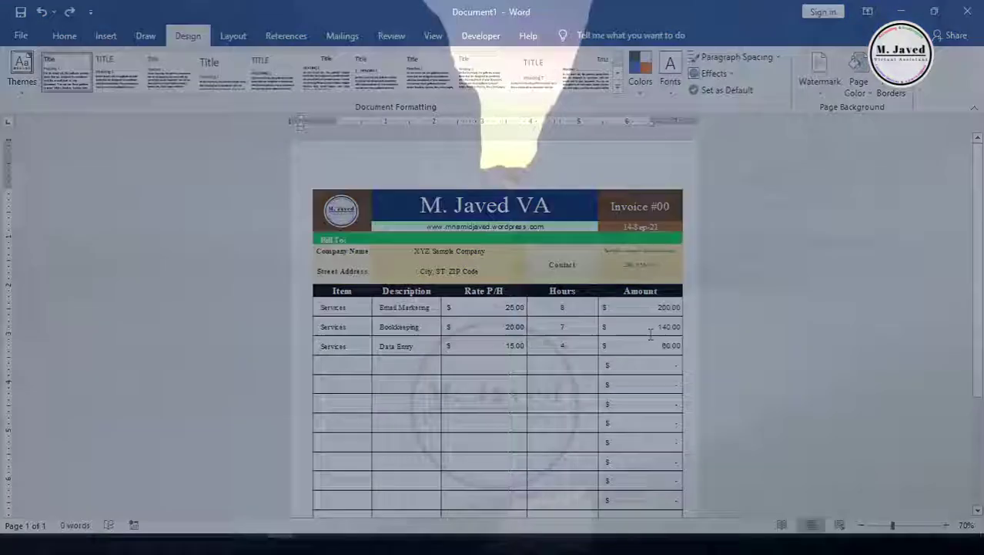